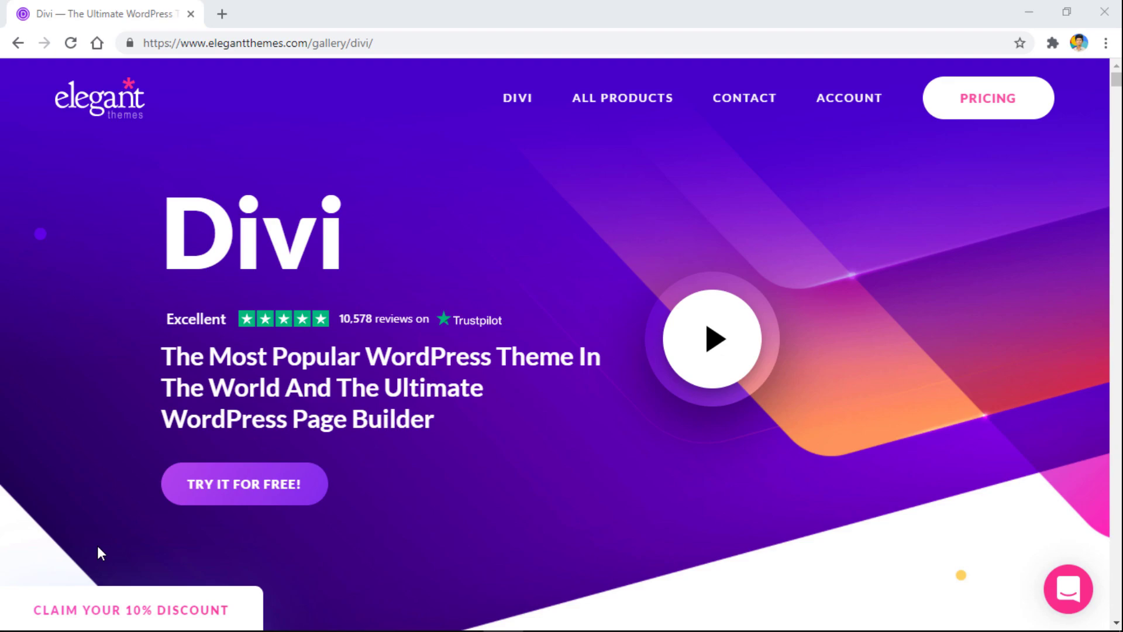
- Expand, close and reopen Elegant Themes' 10% discount fly-in popup, then focus its email field
click(114, 605)
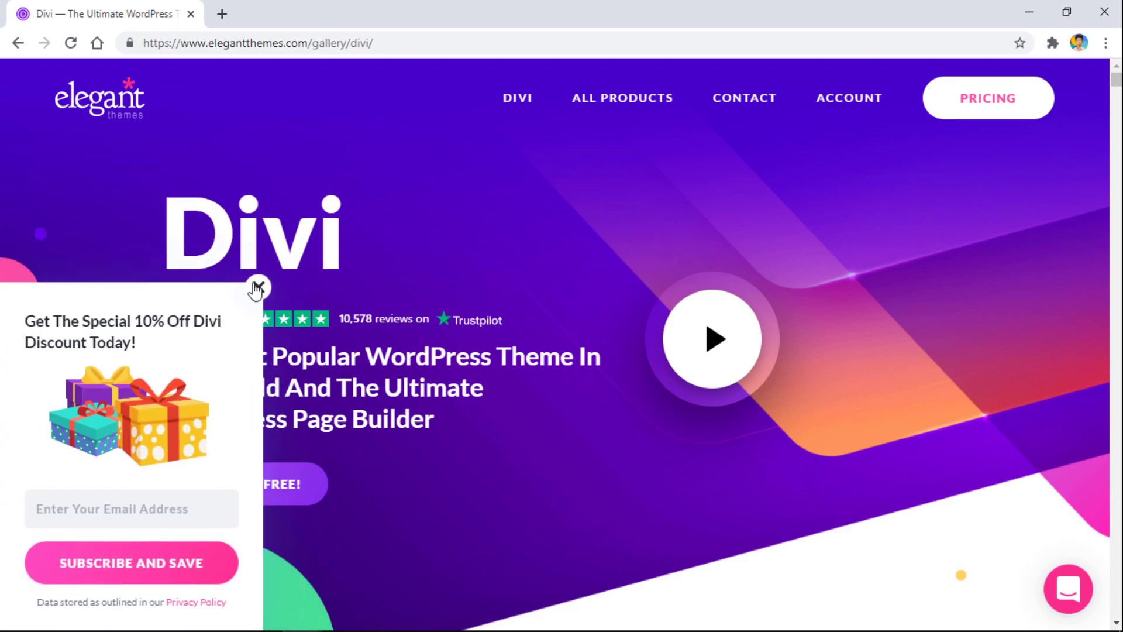
click(258, 297)
click(183, 600)
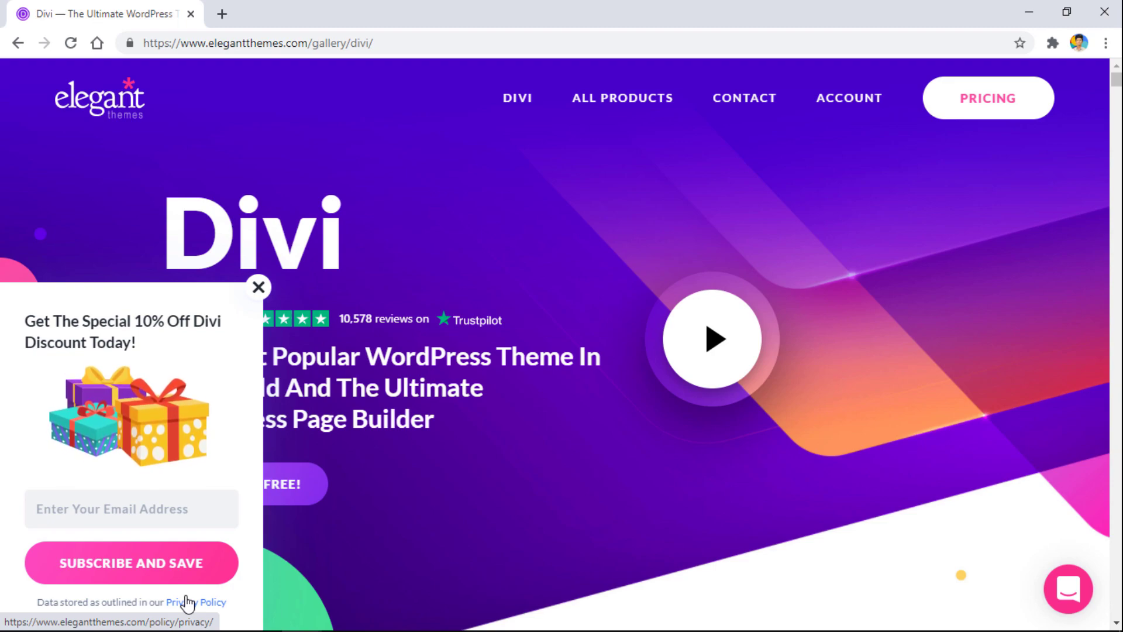
click(166, 511)
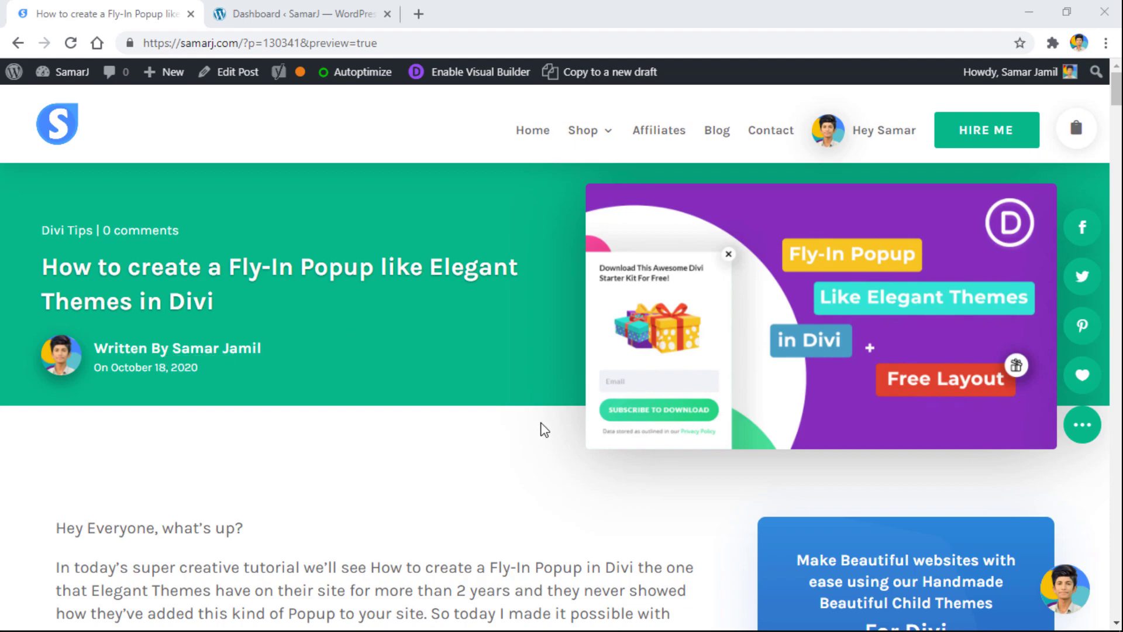
- Jump to the Download Layout form on the samarj.com tutorial post
scroll(544, 430, down, 10)
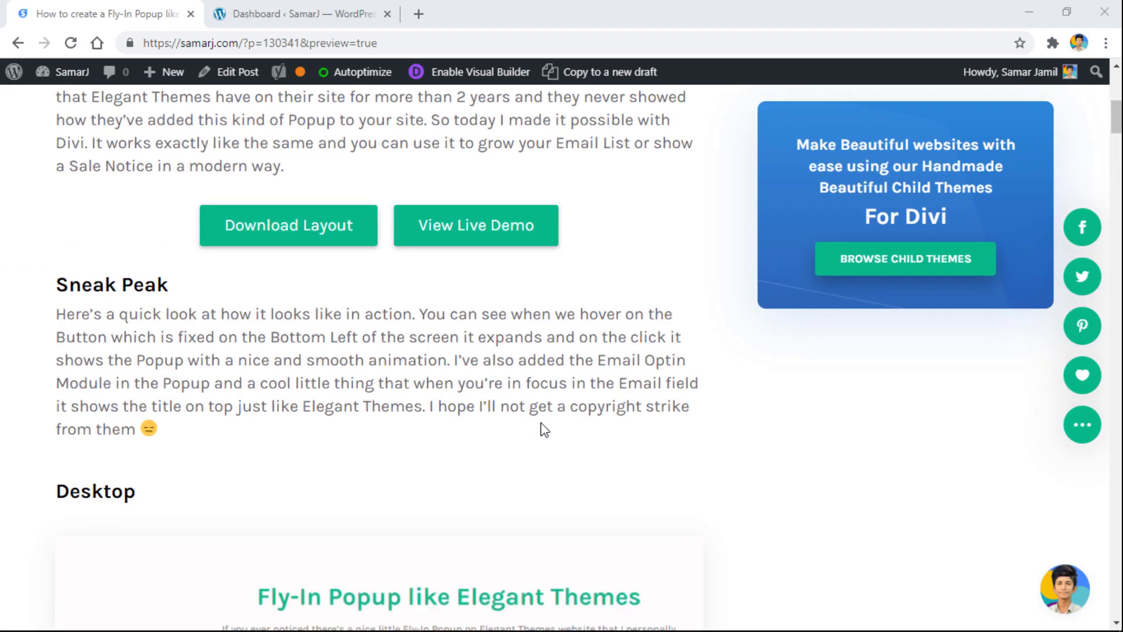
scroll(544, 429, up, 3)
click(308, 321)
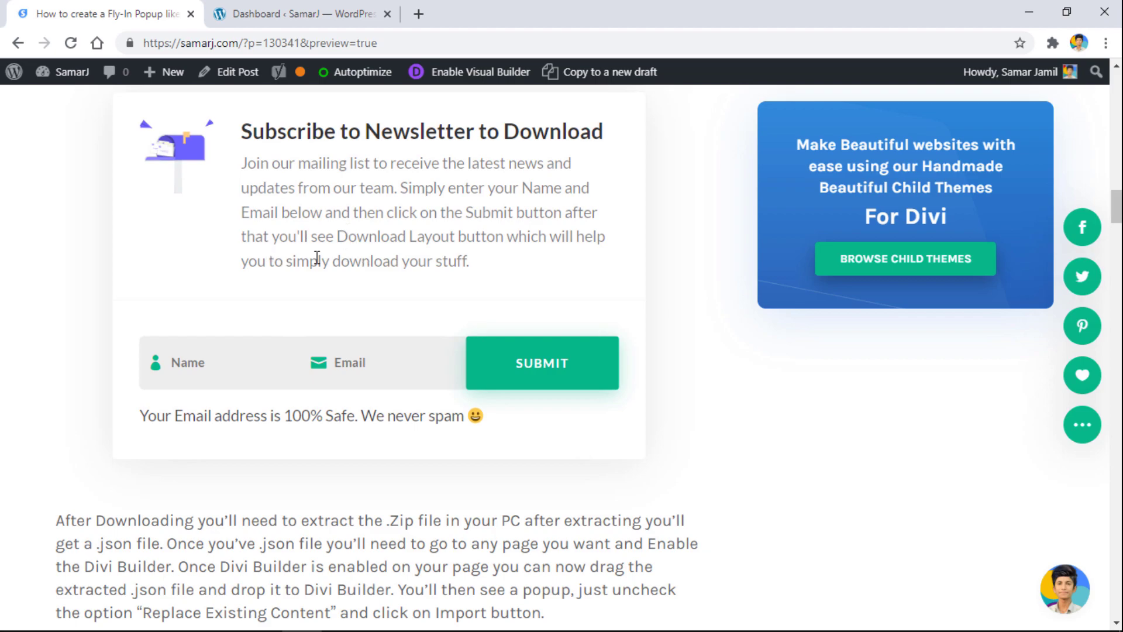
scroll(291, 335, up, 2)
scroll(253, 474, down, 1)
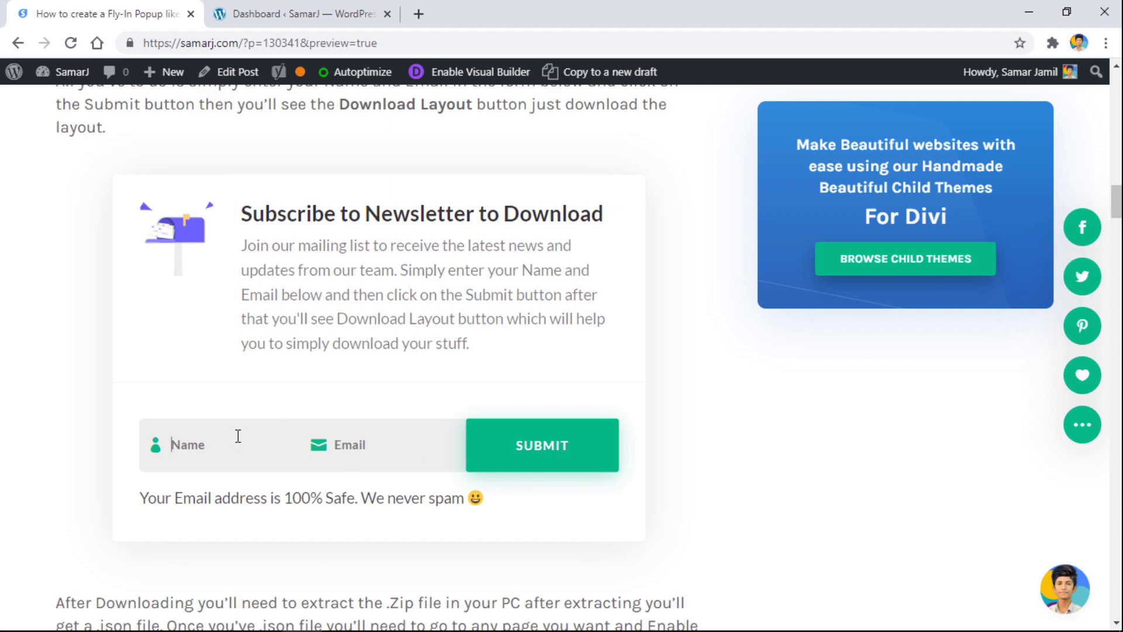
- Autofill the subscriber's name and email, submit, and download Fly-In-Popup-By-SamarJ.zip
key(Down)
key(Return)
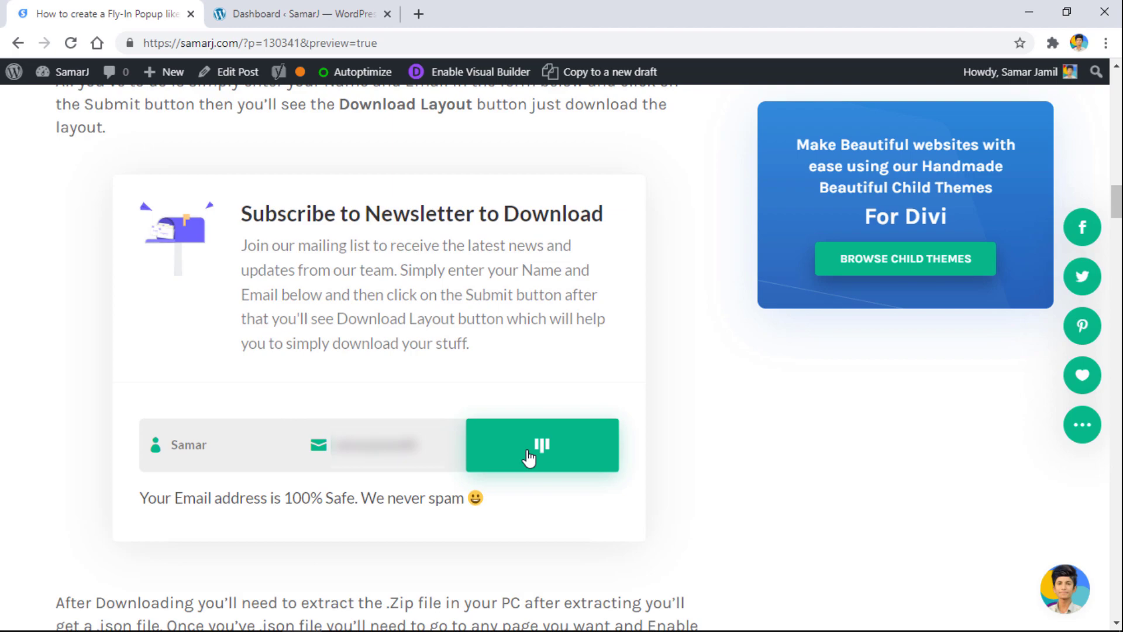
scroll(527, 456, up, 1)
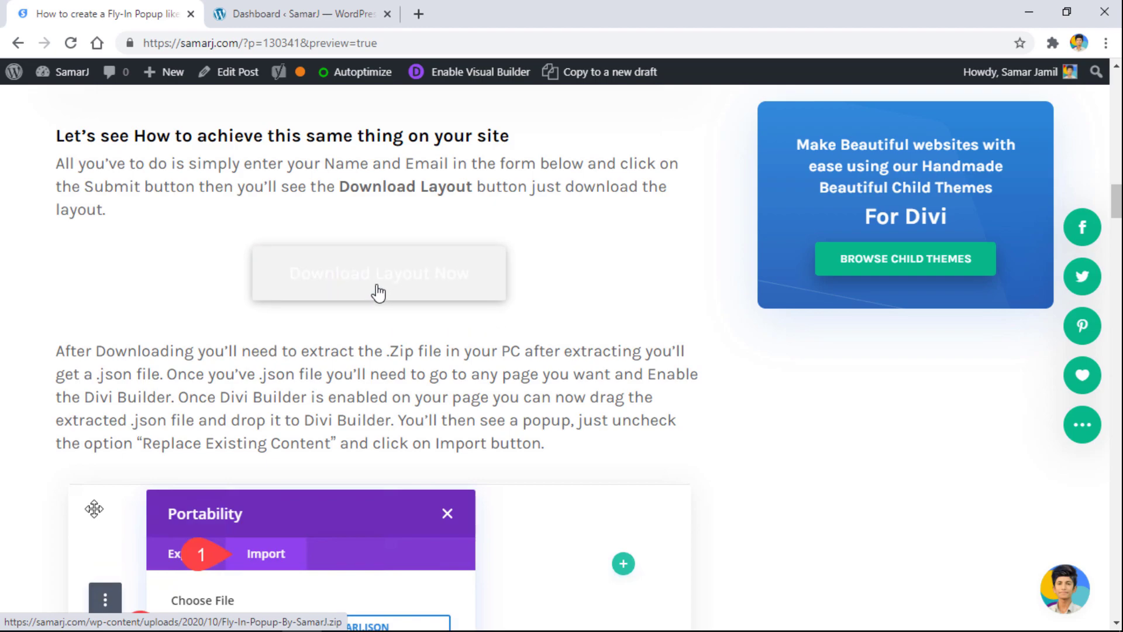
click(404, 301)
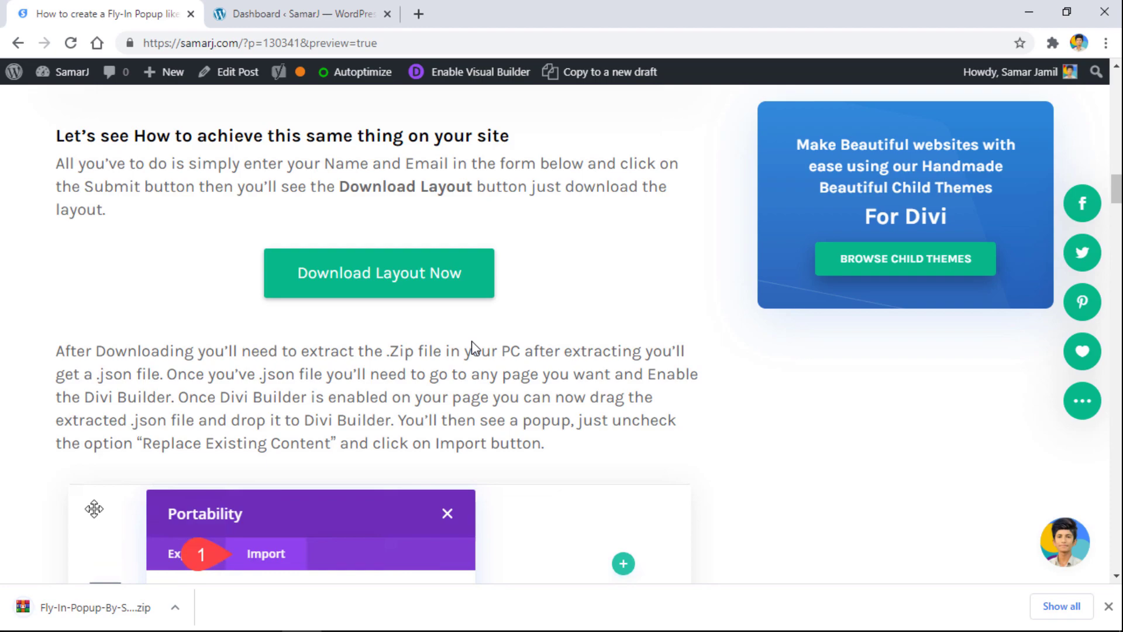
- Extract the downloaded zip in its folder to get Fly In Popup - By SamarJ.json, then return to Chrome
right_click(117, 607)
click(188, 566)
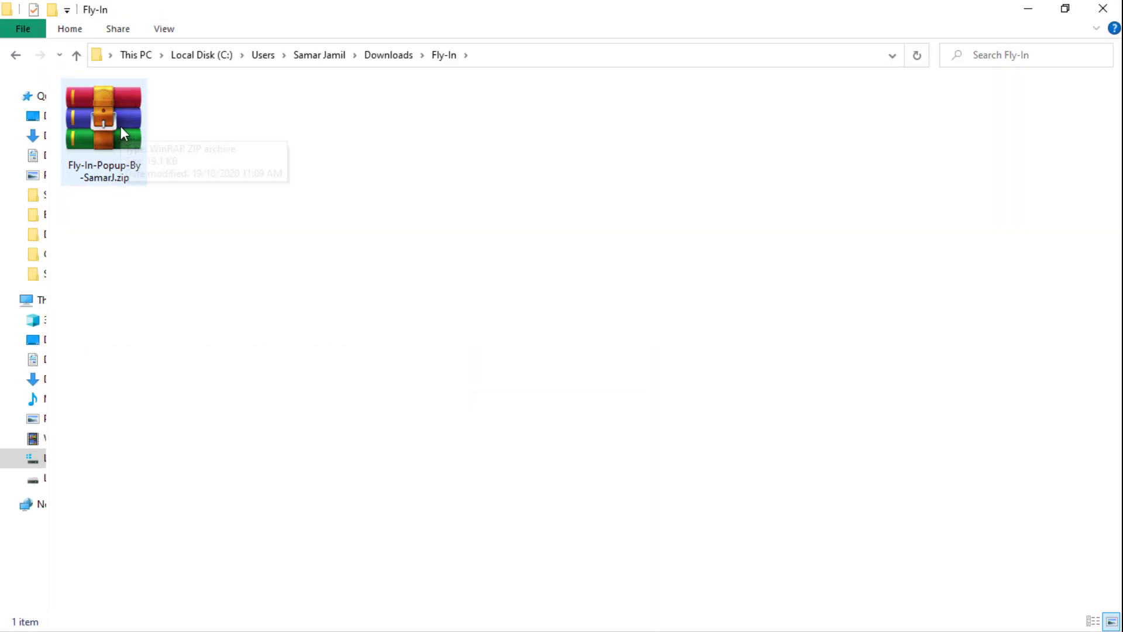
click(122, 128)
right_click(122, 128)
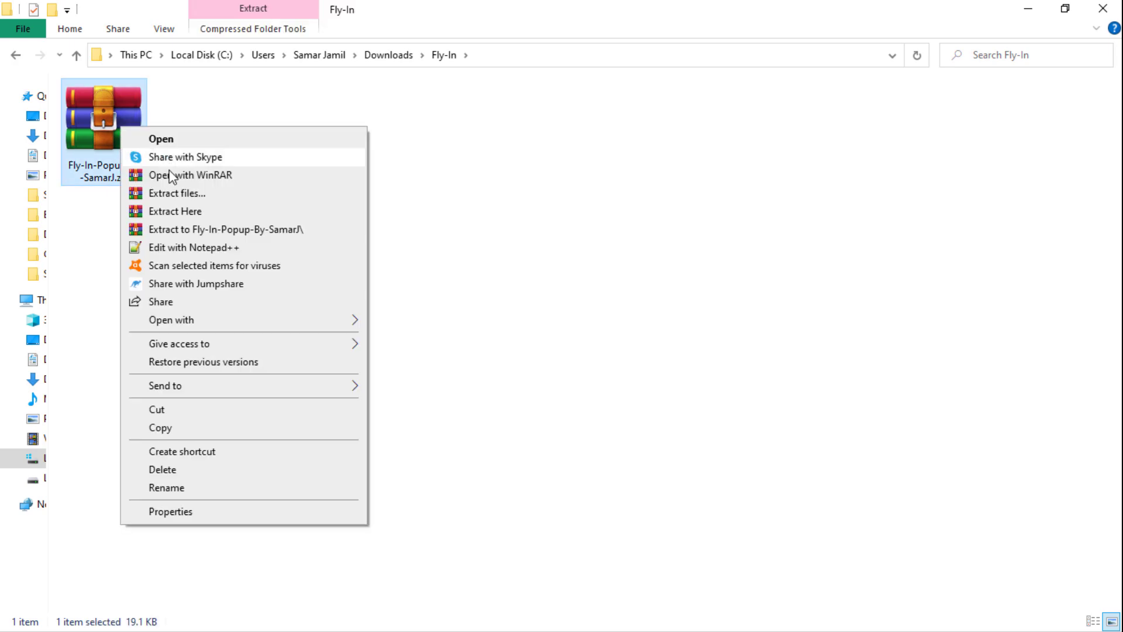
click(186, 211)
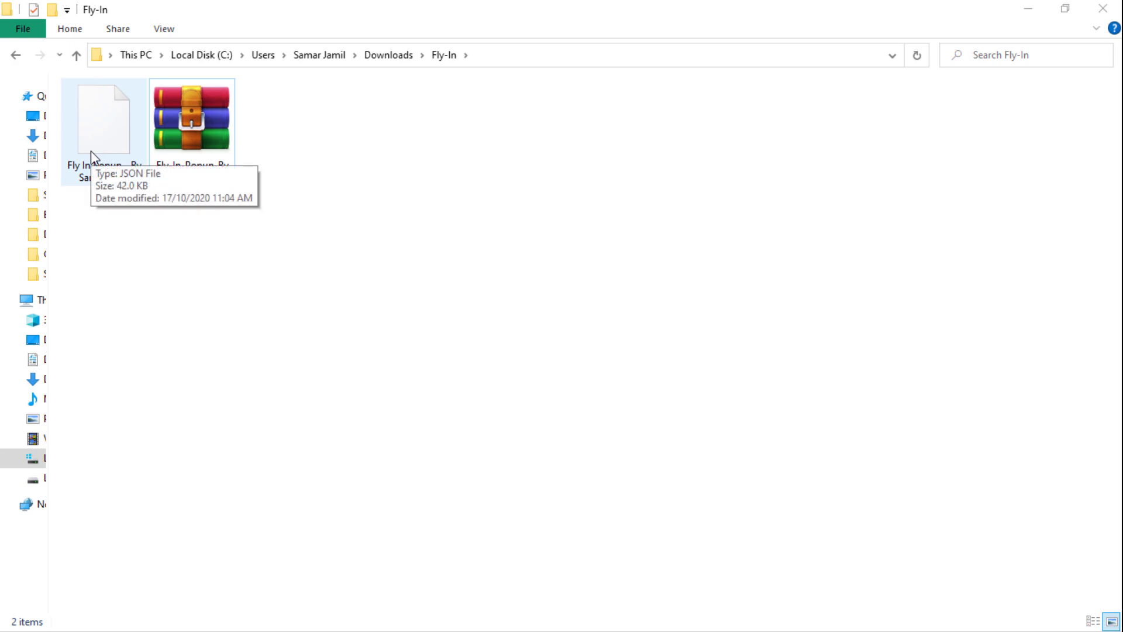
key(alt+Tab)
- Add a new WordPress page titled 'Fly-In' and open it in the Divi Builder
click(315, 17)
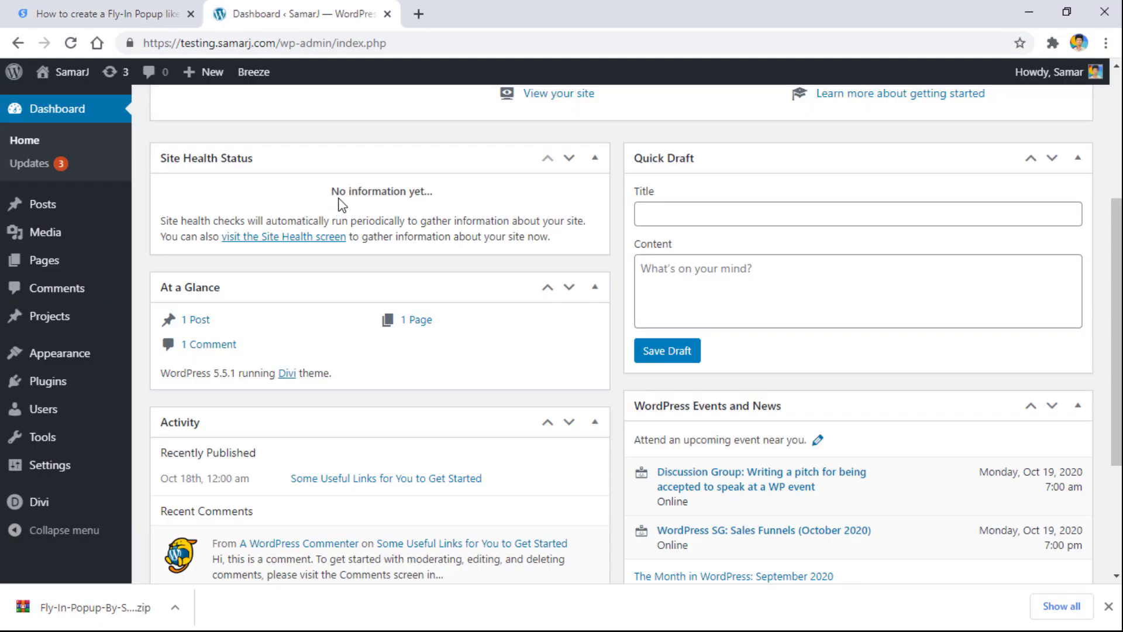
click(1109, 606)
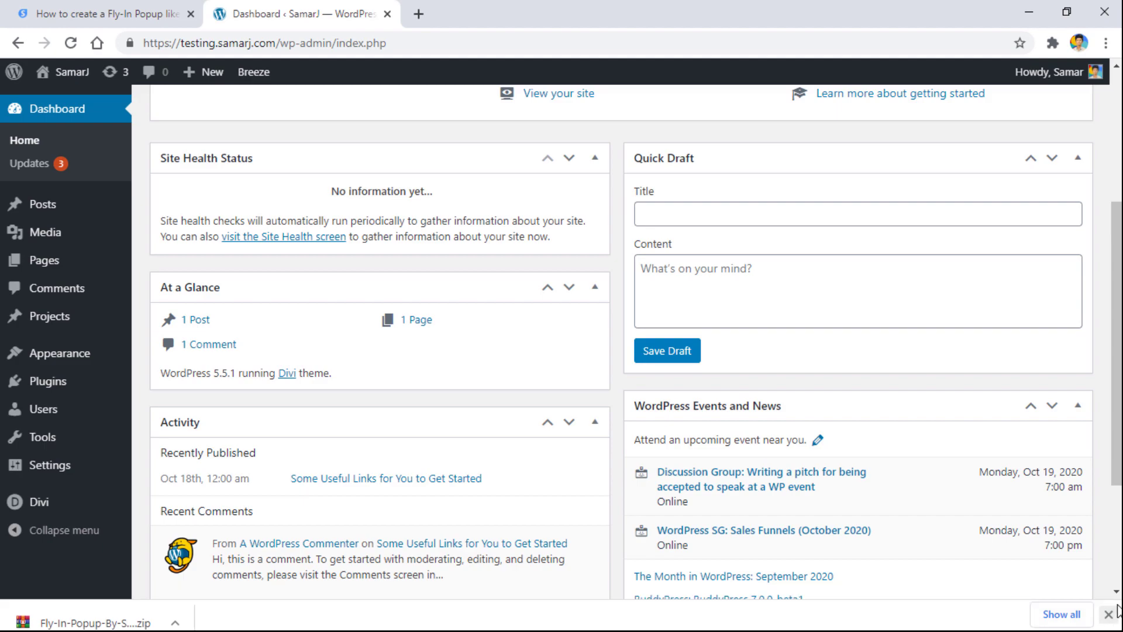
mouse_move(56, 265)
click(157, 290)
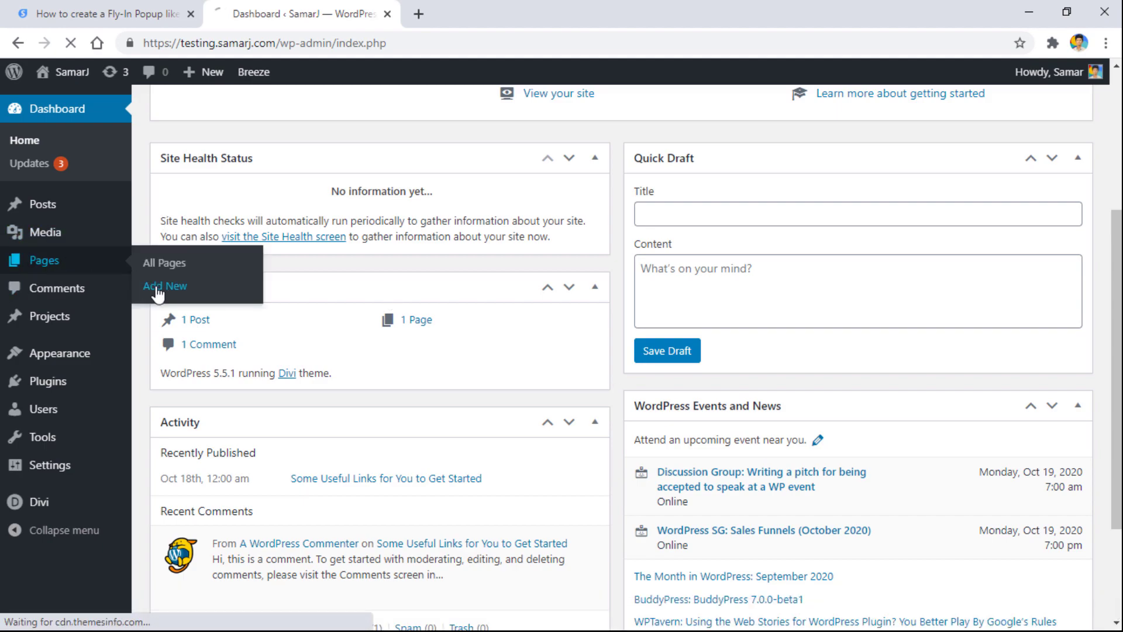
text(fLY-)
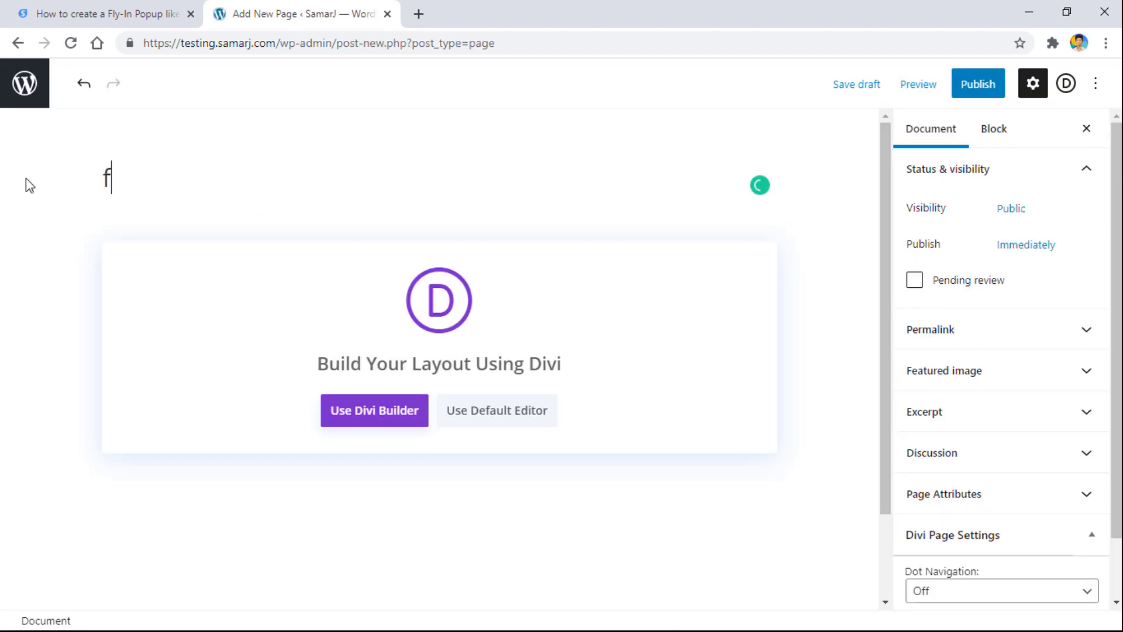
key(BackSpace)
key(BackSpace)
key(BackSpace)
key(BackSpace)
text(Fly-In)
click(360, 411)
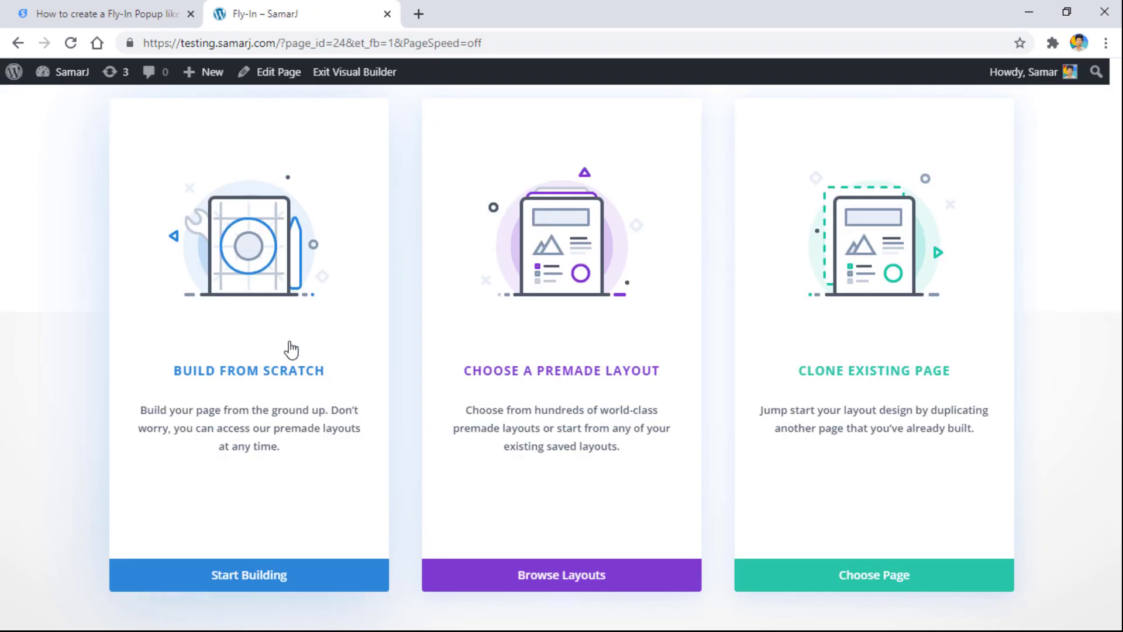
- Start from scratch and import the Fly In Popup JSON layout by dropping it onto the page
click(285, 279)
click(692, 268)
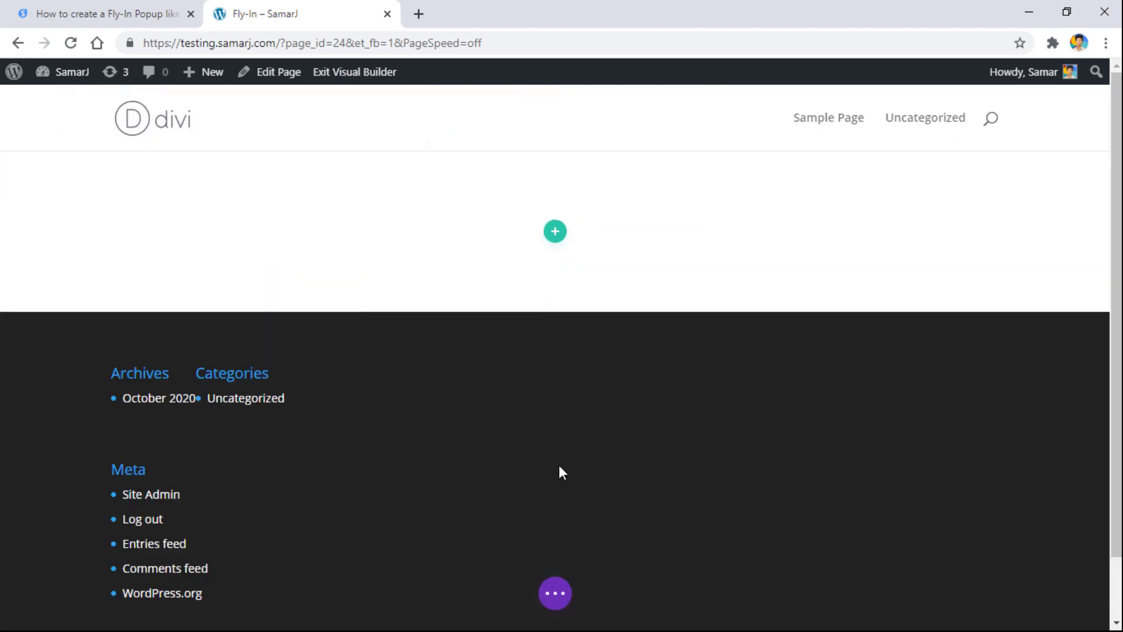
key(alt+Tab)
click(872, 297)
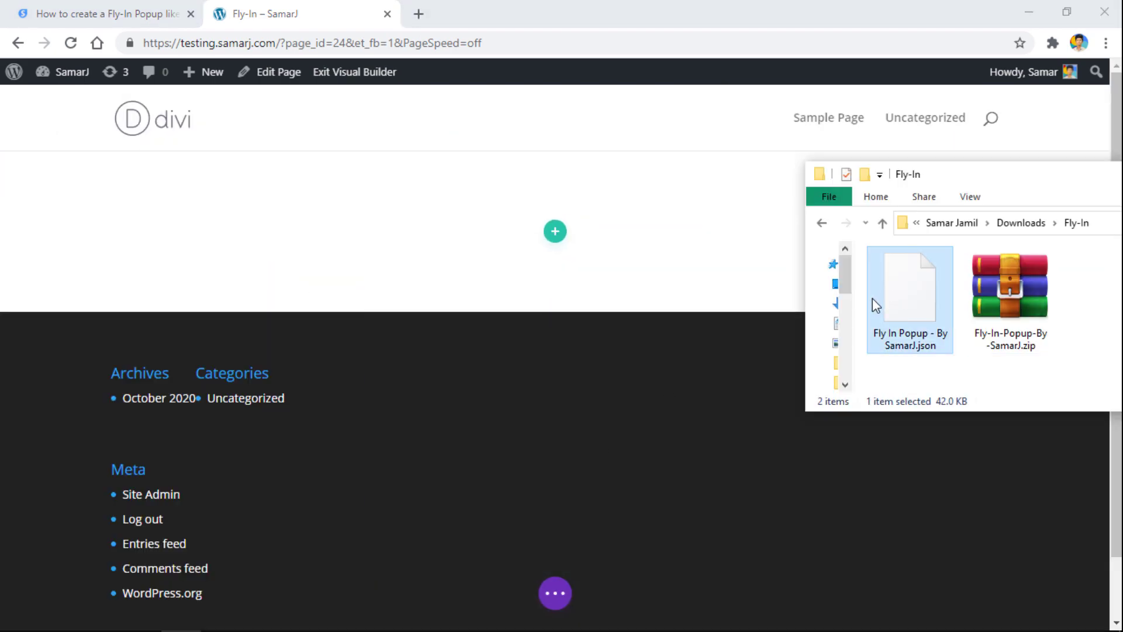
drag(872, 297, 532, 234)
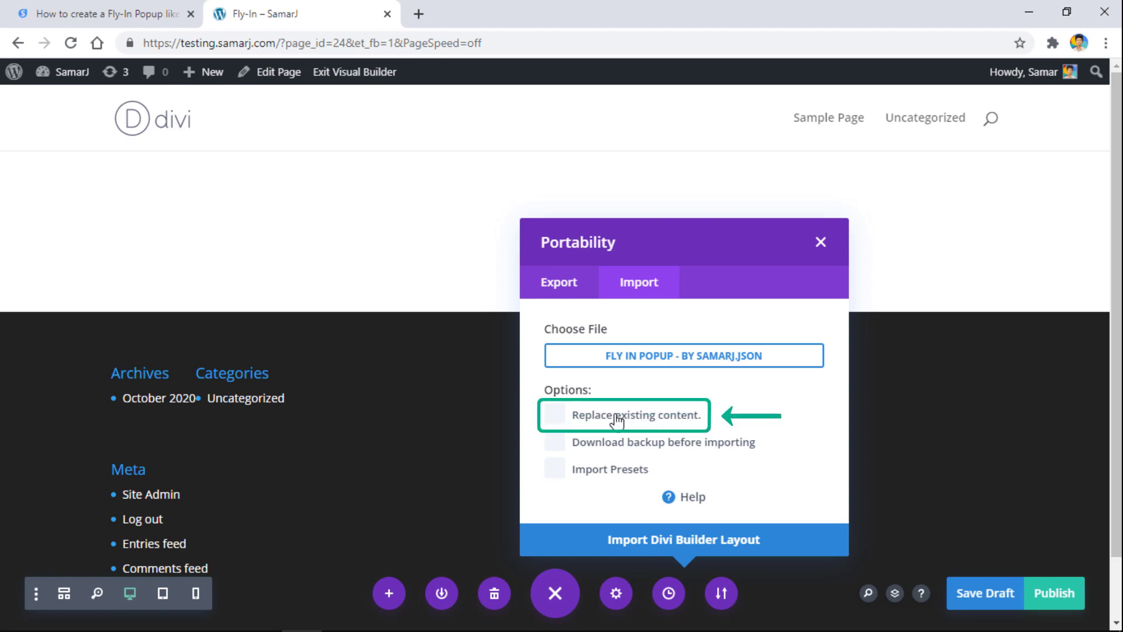
click(636, 548)
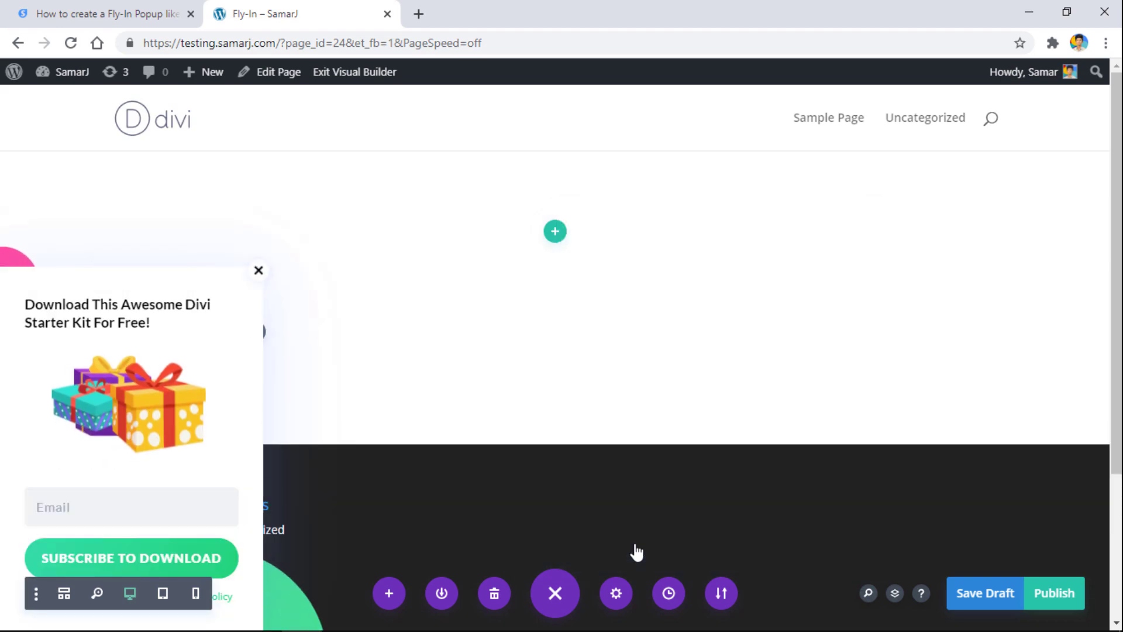
- Publish the Fly-In page and open the live page in a new tab
click(548, 592)
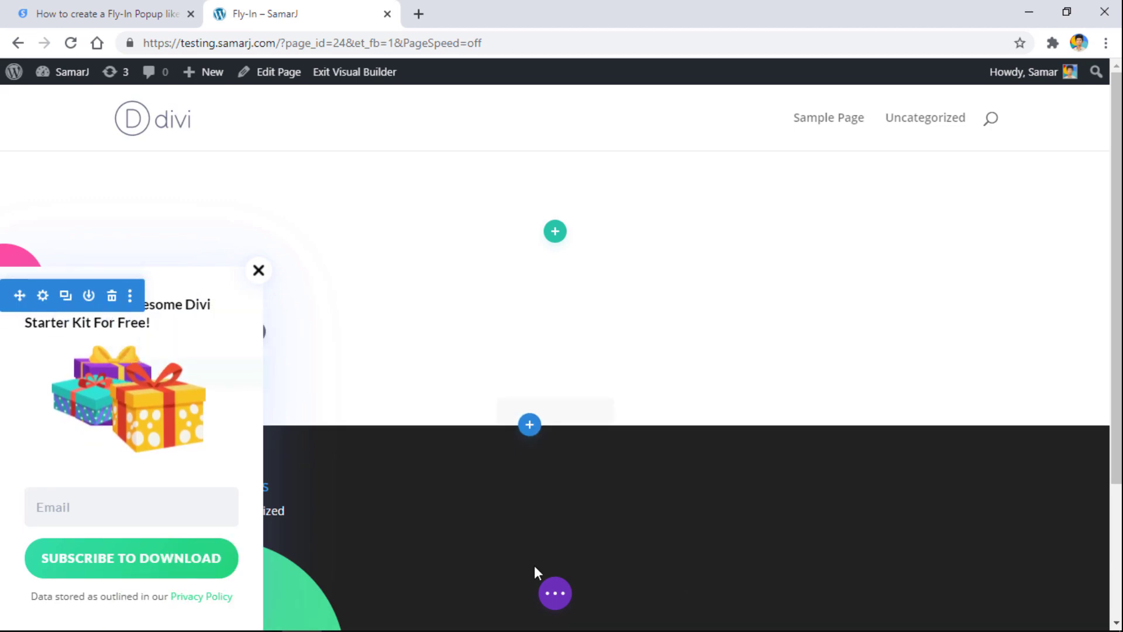
click(550, 591)
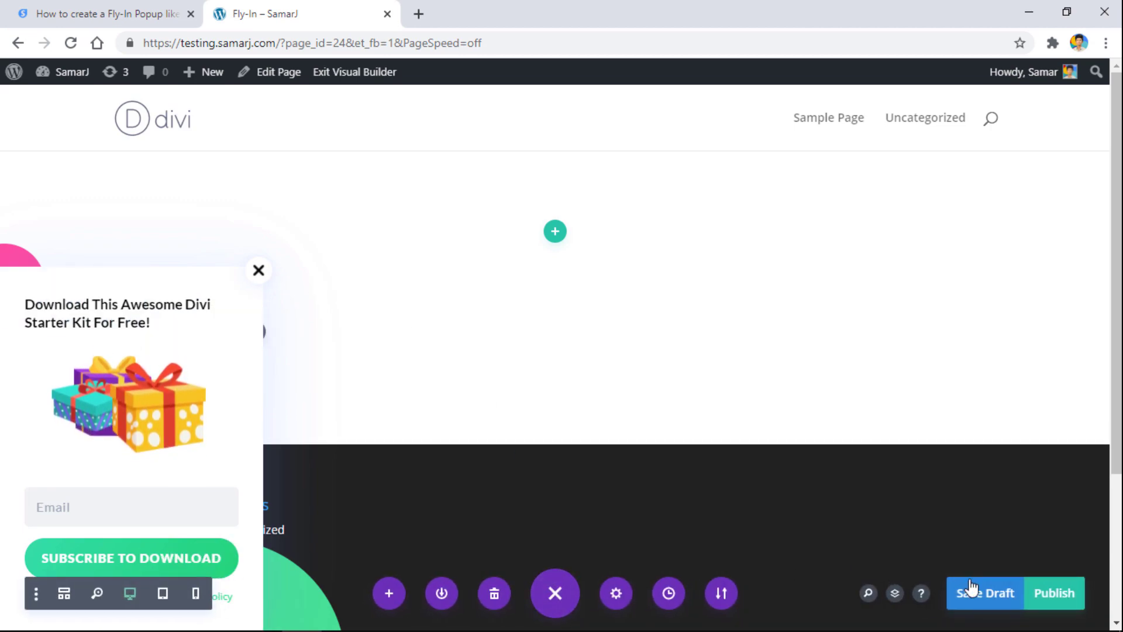
click(1041, 595)
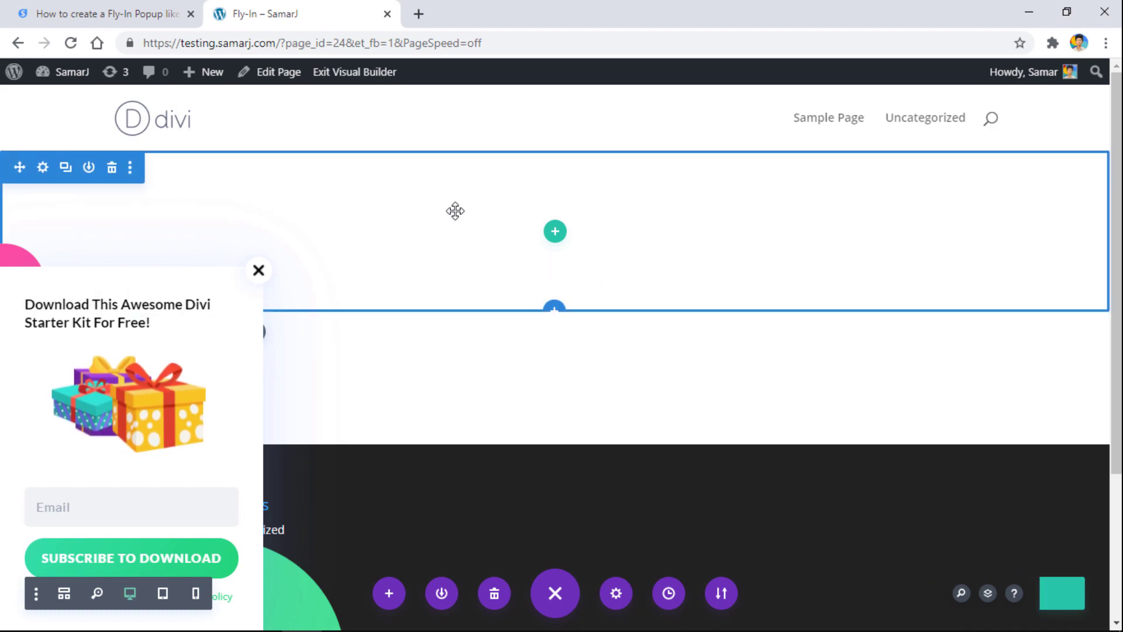
right_click(381, 78)
click(403, 90)
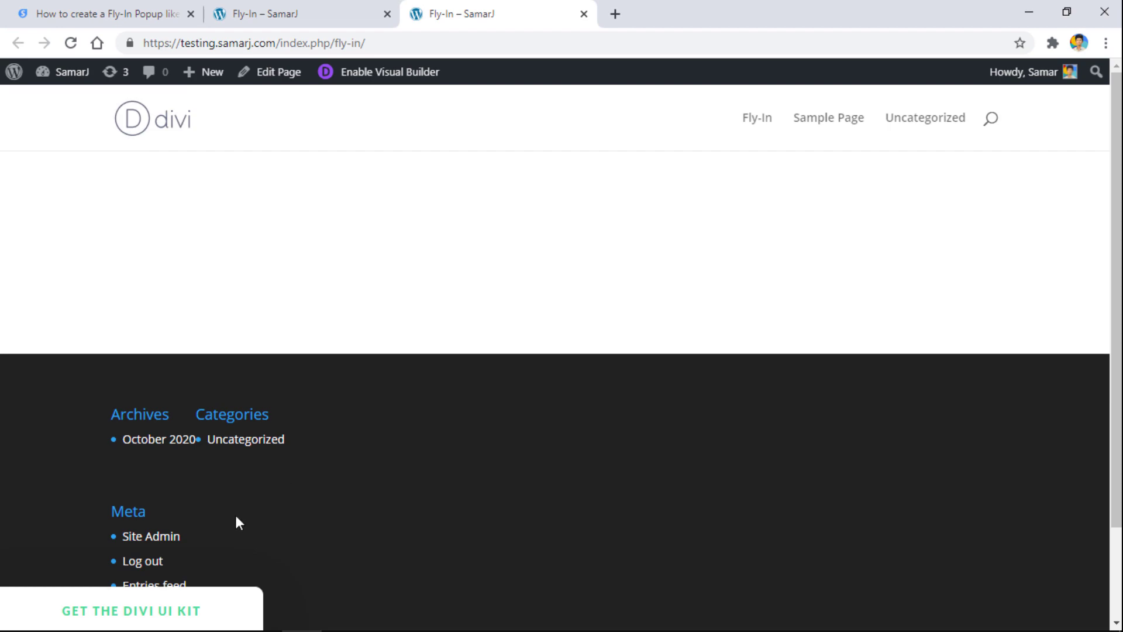
- Expand, close and reopen the 'Get the Divi UI Kit' popup, checking the email field's floating label
click(222, 607)
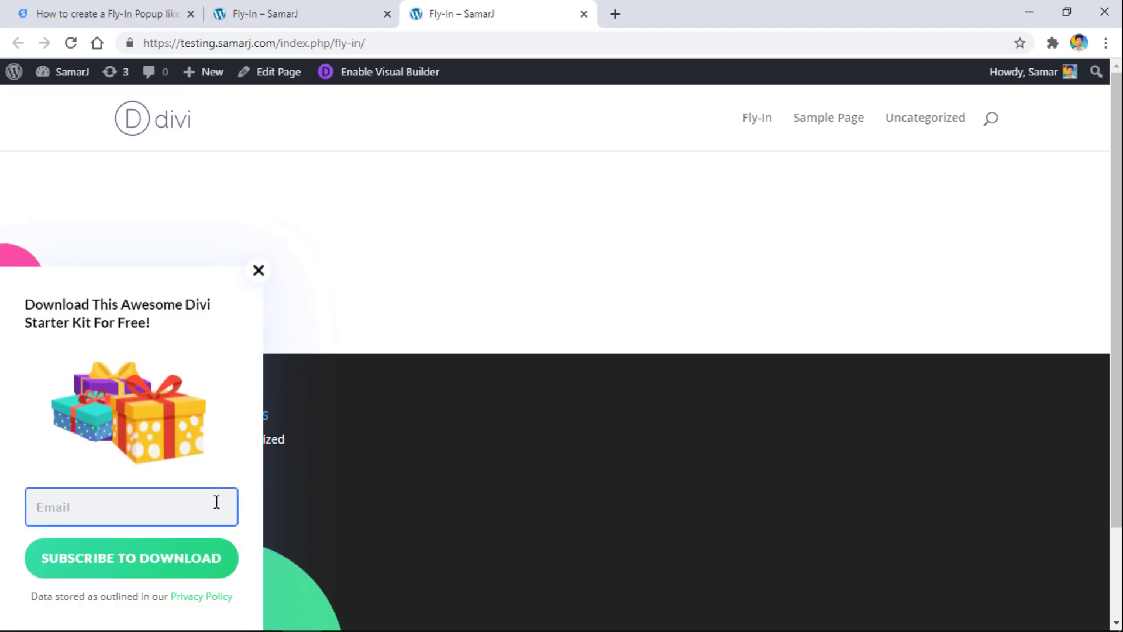
click(258, 271)
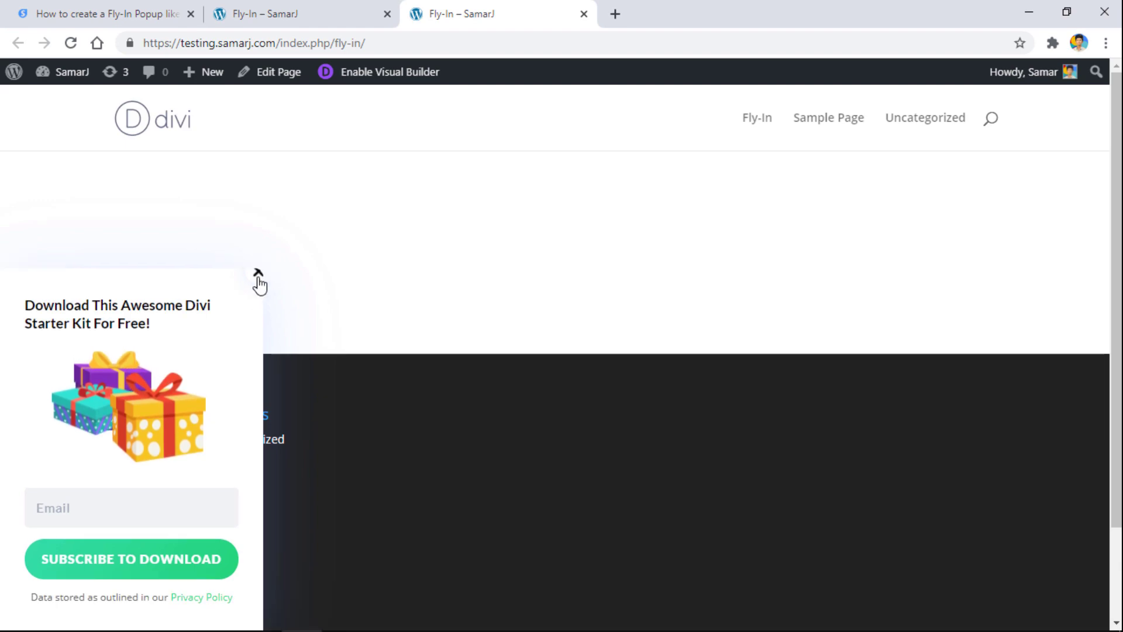
click(212, 596)
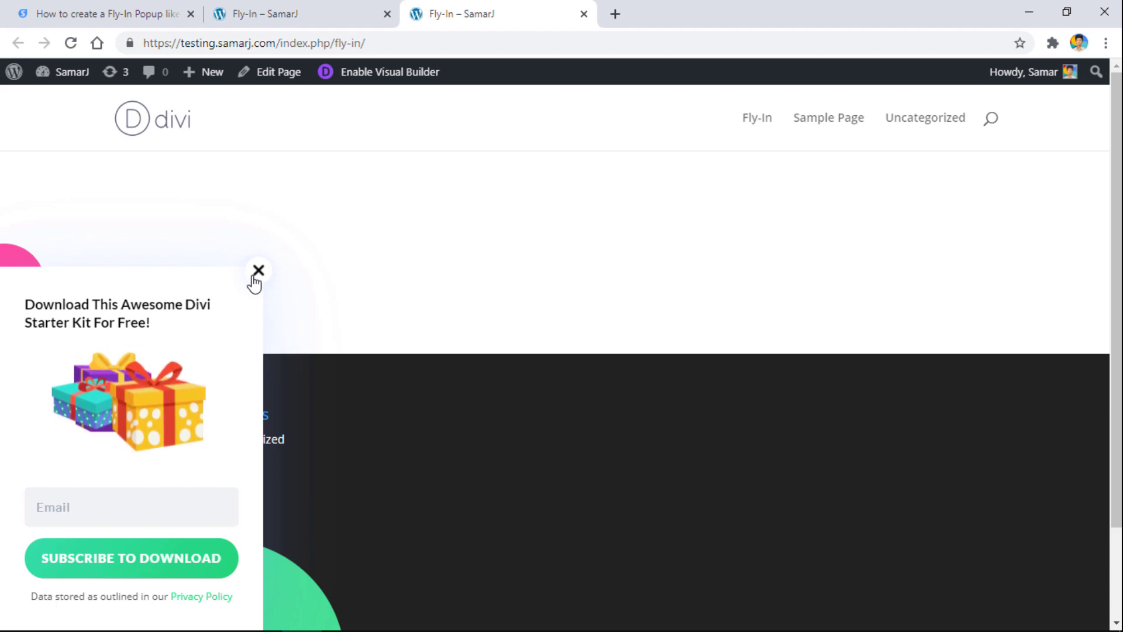
click(130, 502)
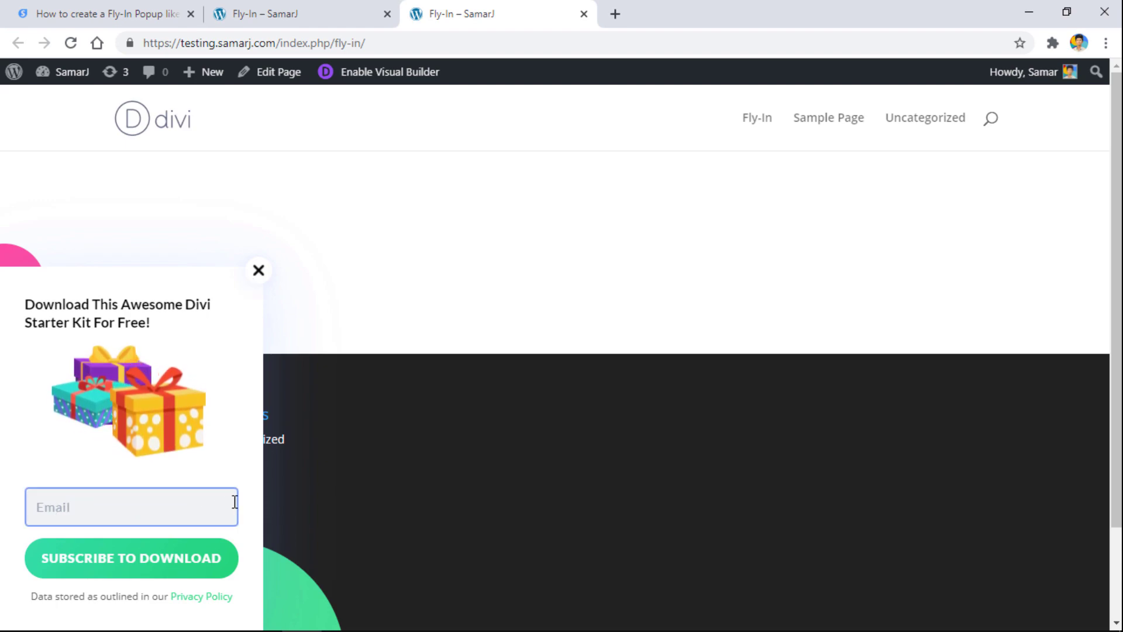
click(59, 501)
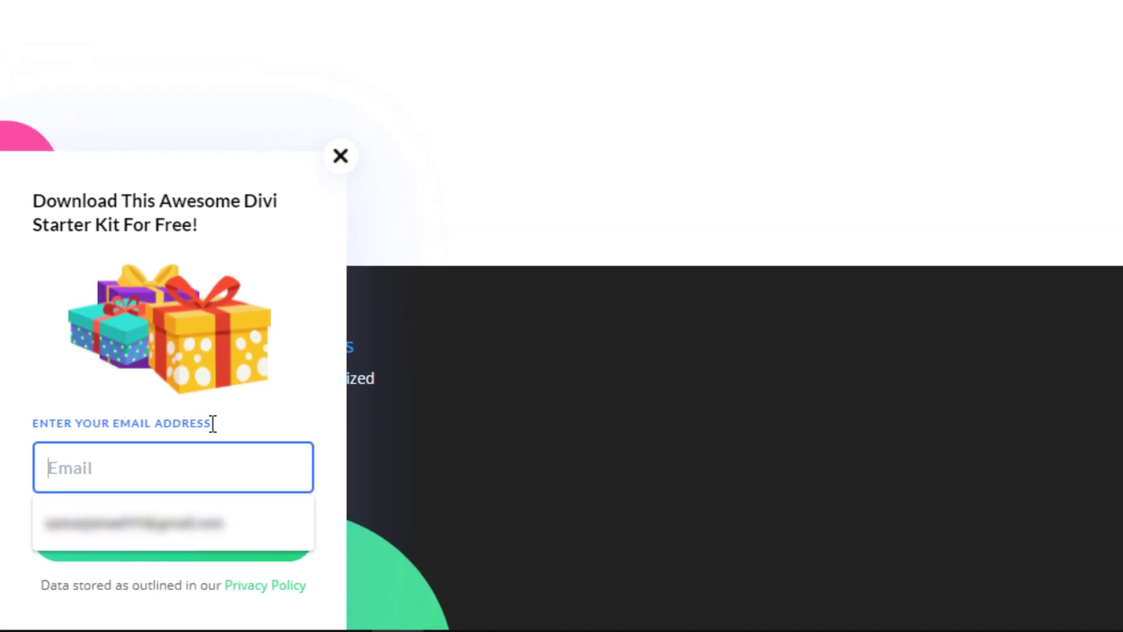
click(287, 417)
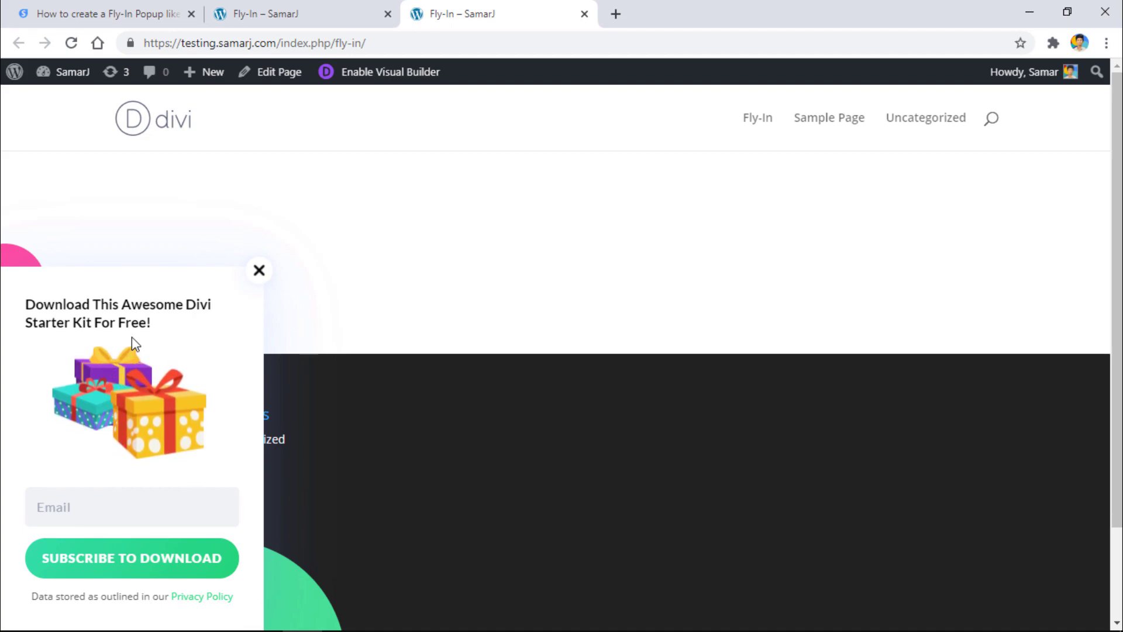
click(259, 270)
- Copy the gift image's floating animation CSS from its Main Element custom CSS field
click(231, 609)
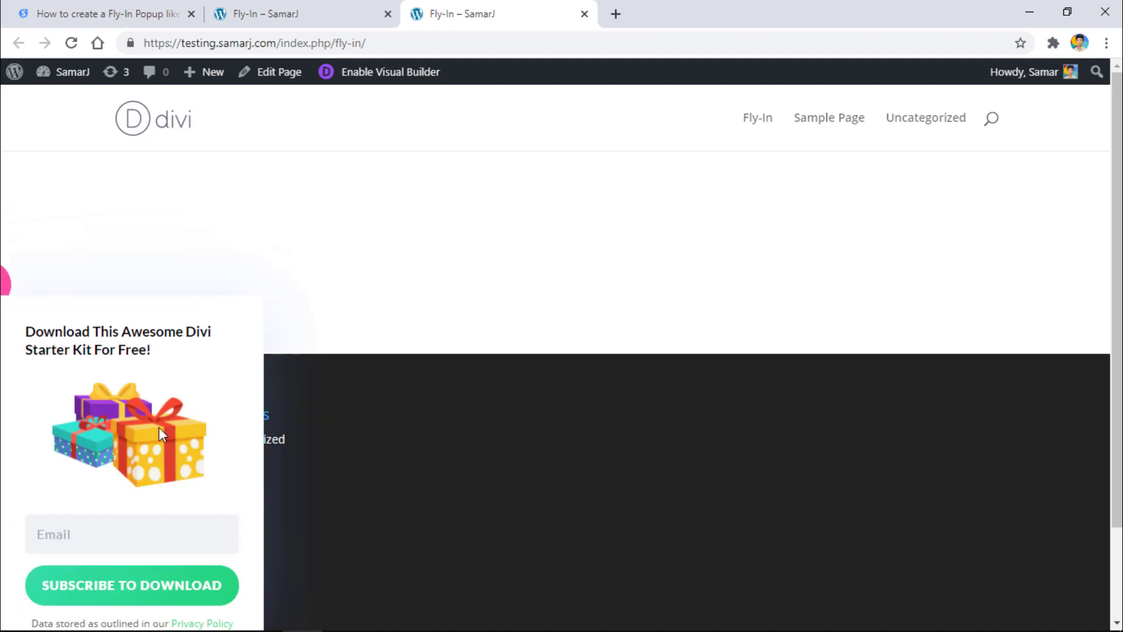
click(287, 14)
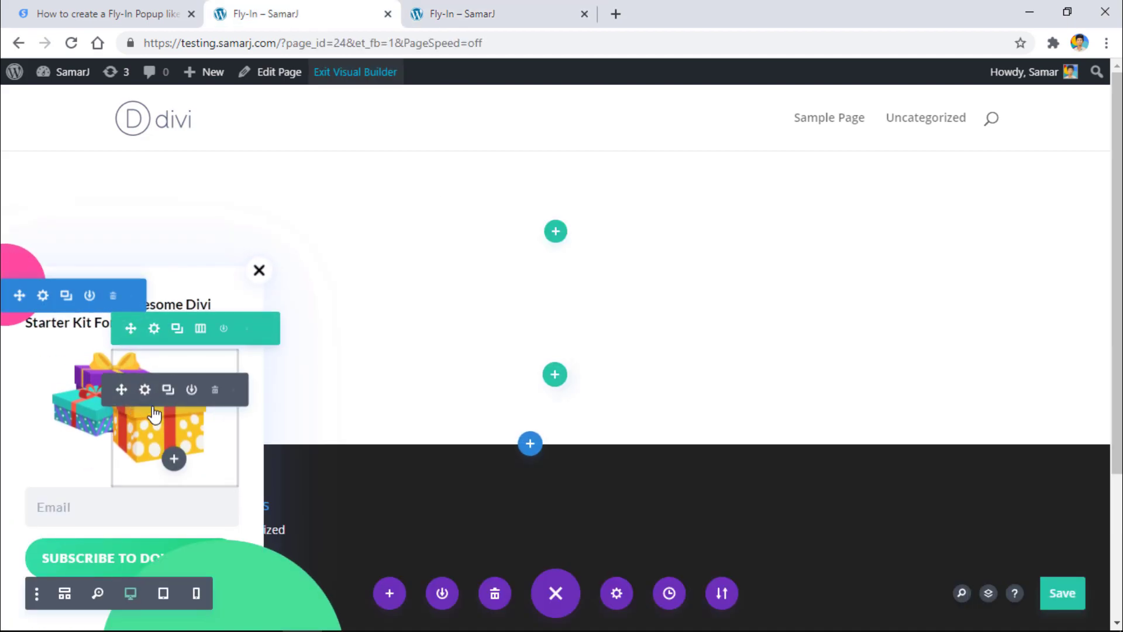
click(145, 389)
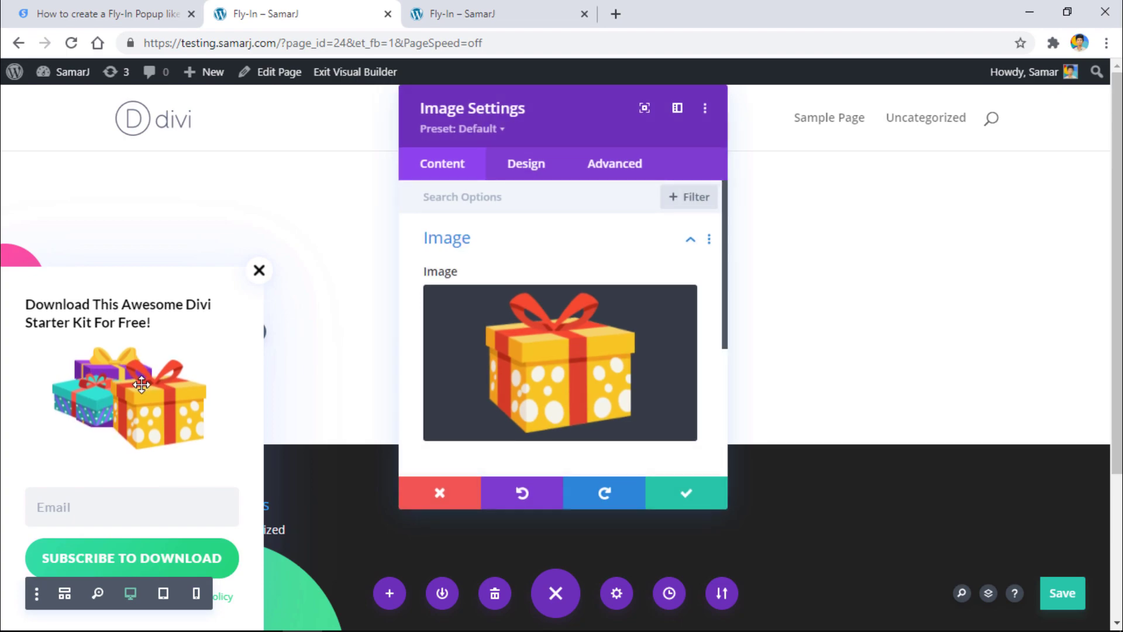
click(611, 166)
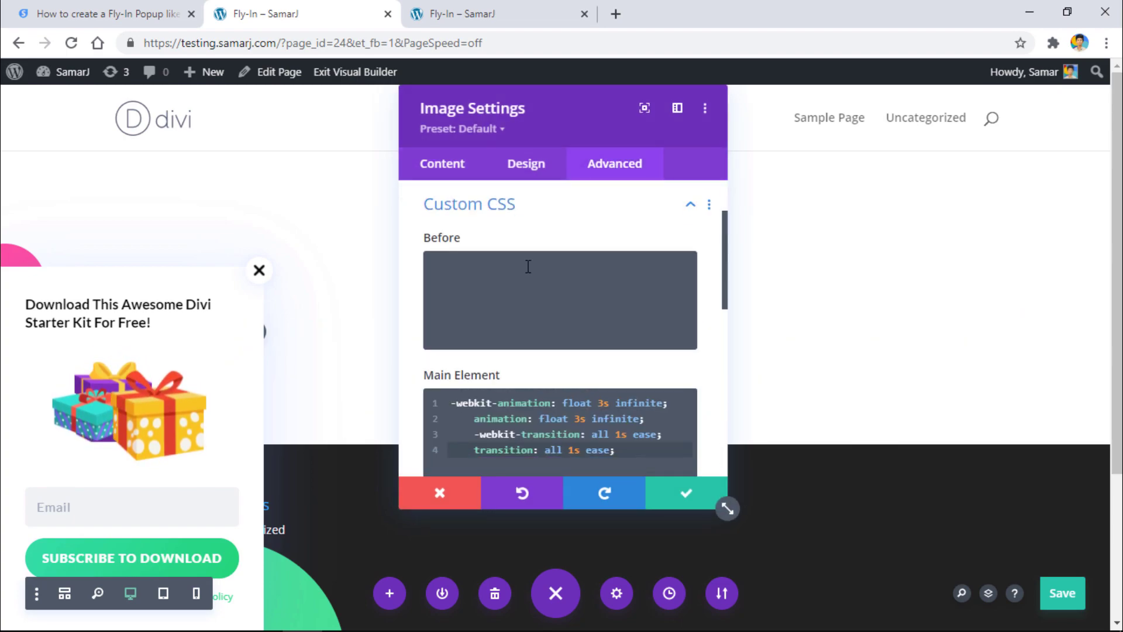
scroll(527, 266, down, 2)
drag(615, 368, 428, 322)
key(ctrl+c)
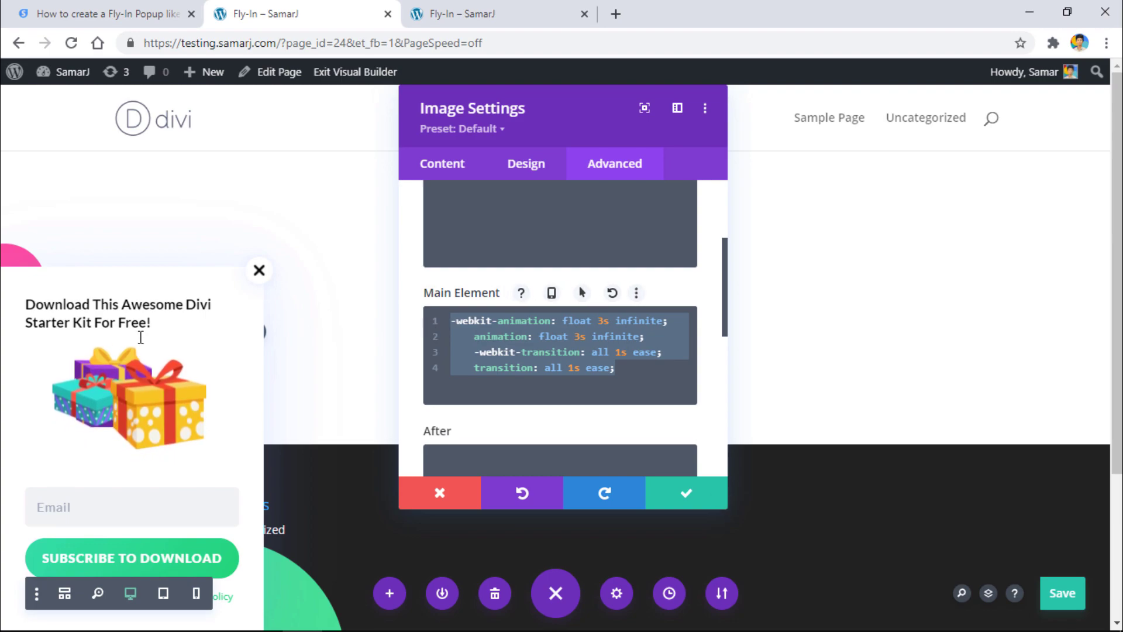
click(689, 494)
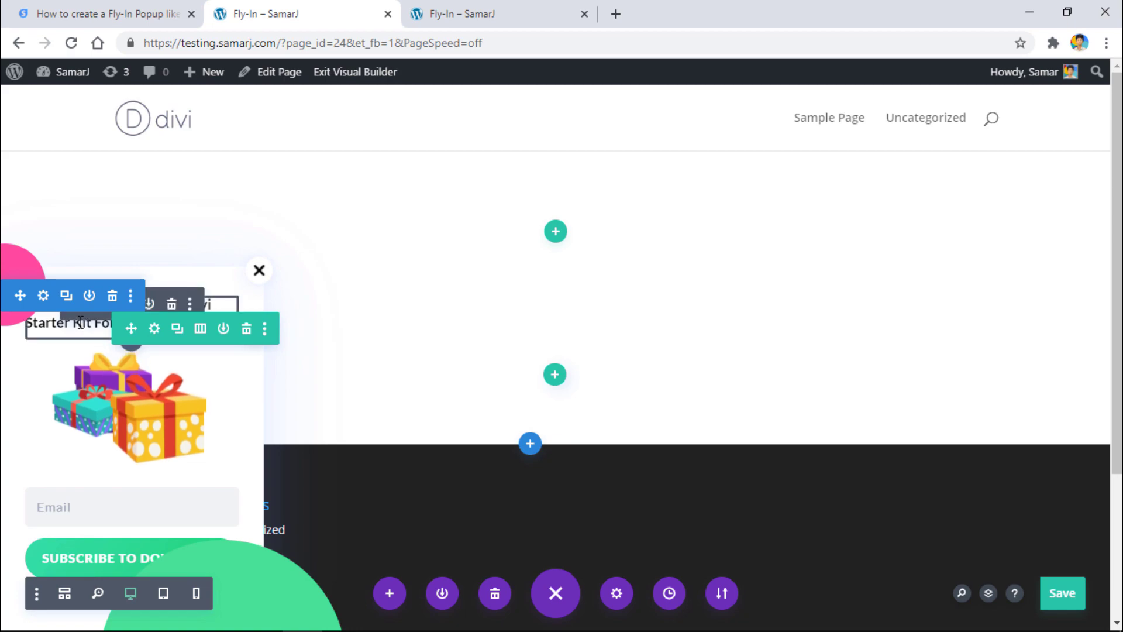
- Paste the float CSS into the popup title's Main Element field, then delete it and save
click(99, 322)
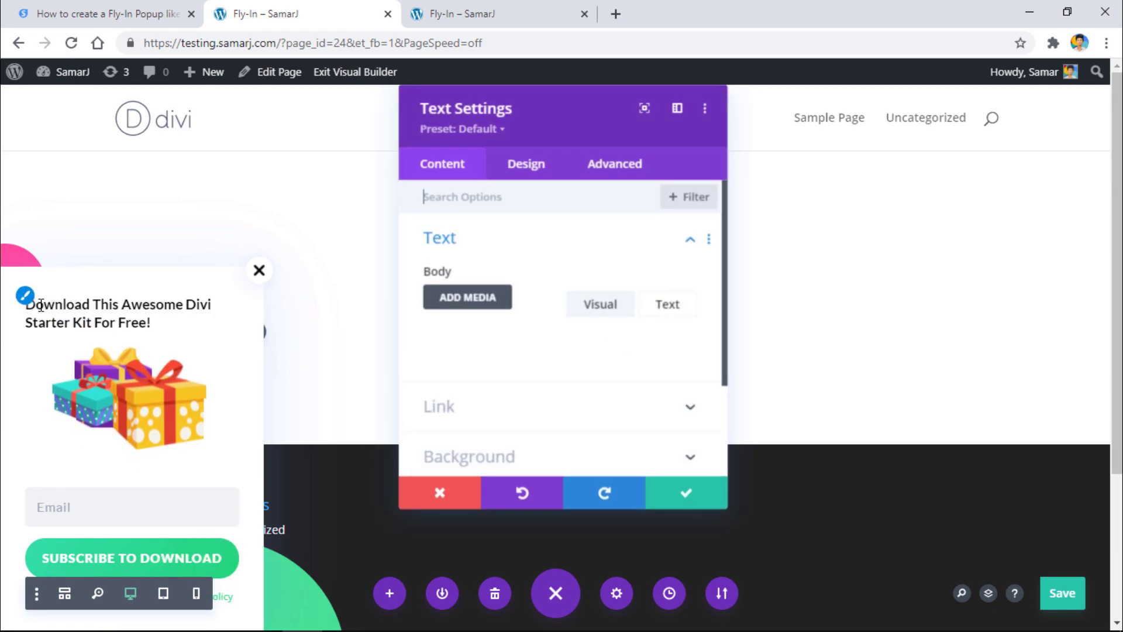
click(614, 164)
click(556, 288)
scroll(559, 284, down, 3)
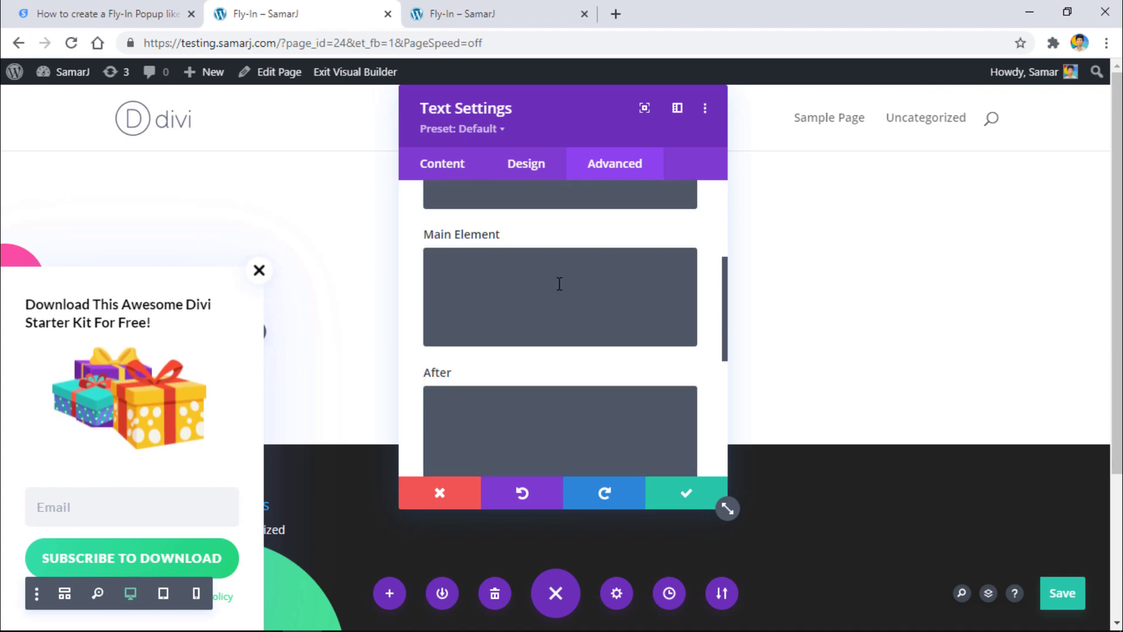
click(559, 283)
key(ctrl+v)
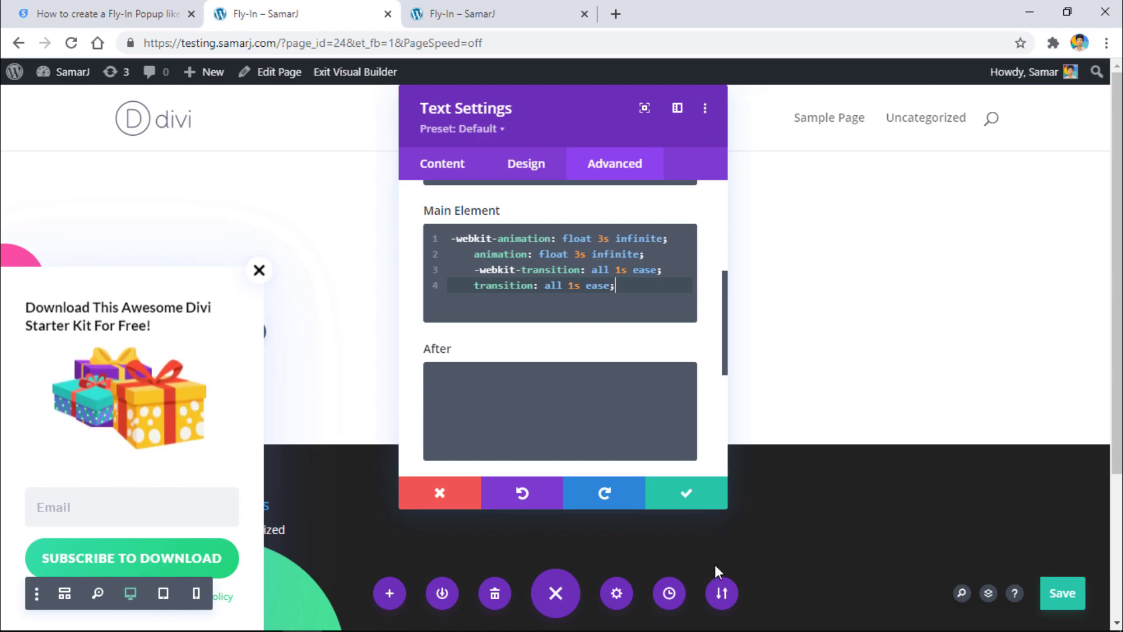
key(ctrl+a)
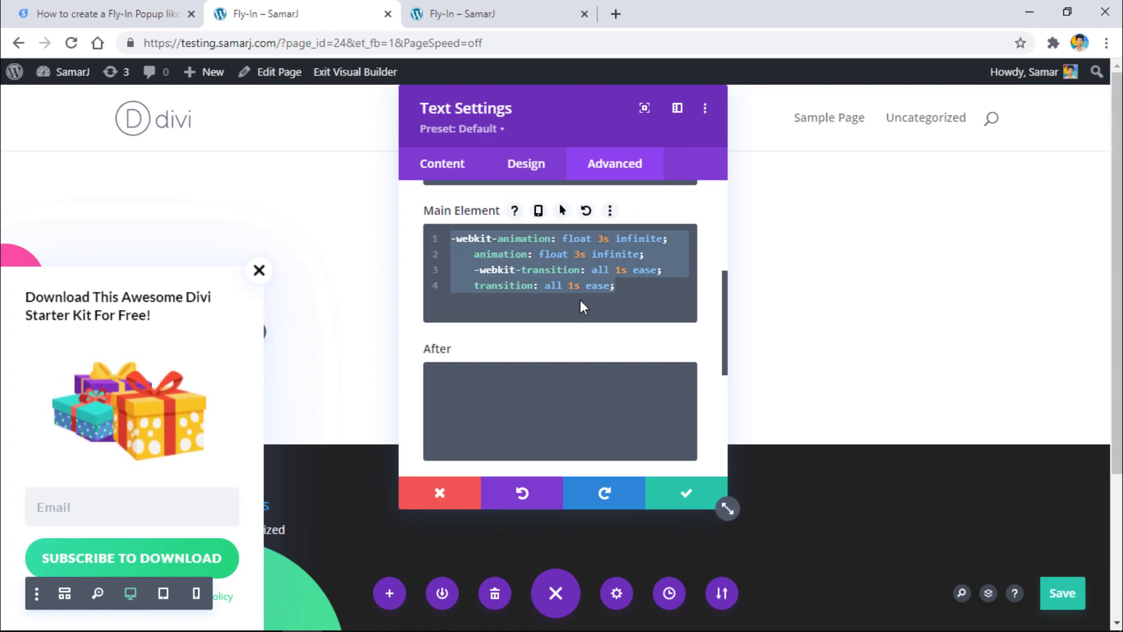
key(BackSpace)
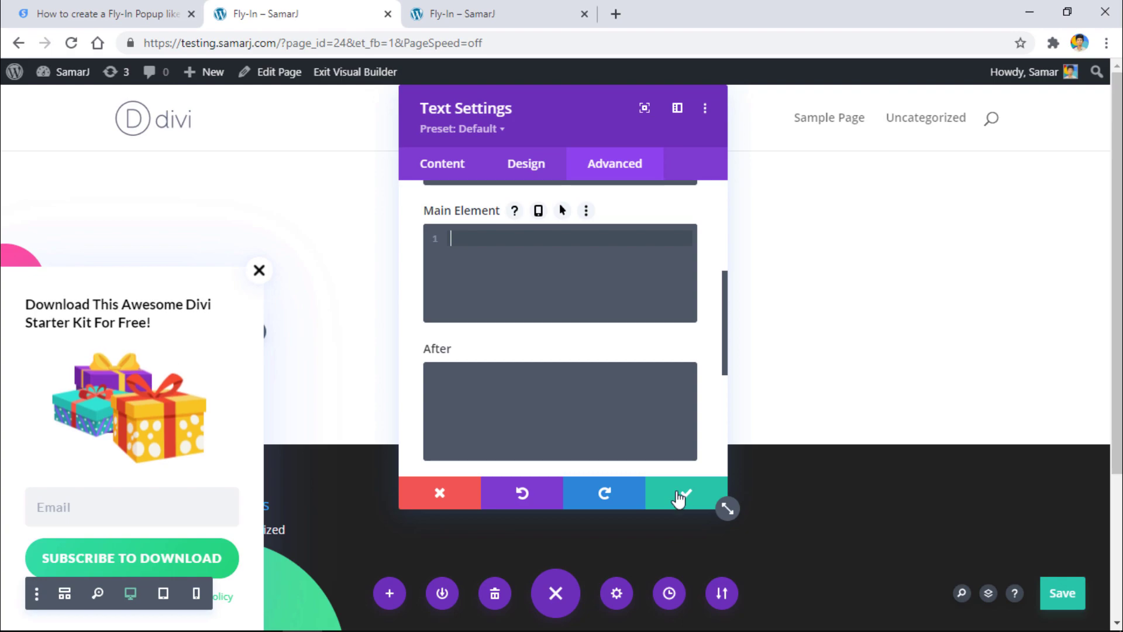
click(678, 499)
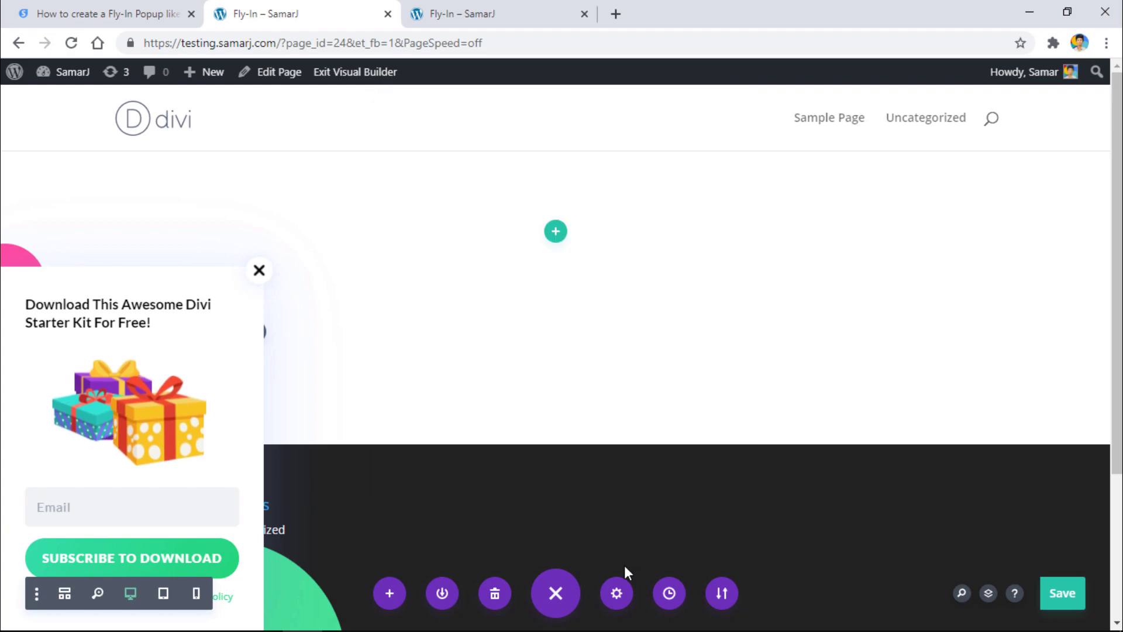
- Open the Layers panel with all levels expanded, moved to the centre and widened
click(987, 594)
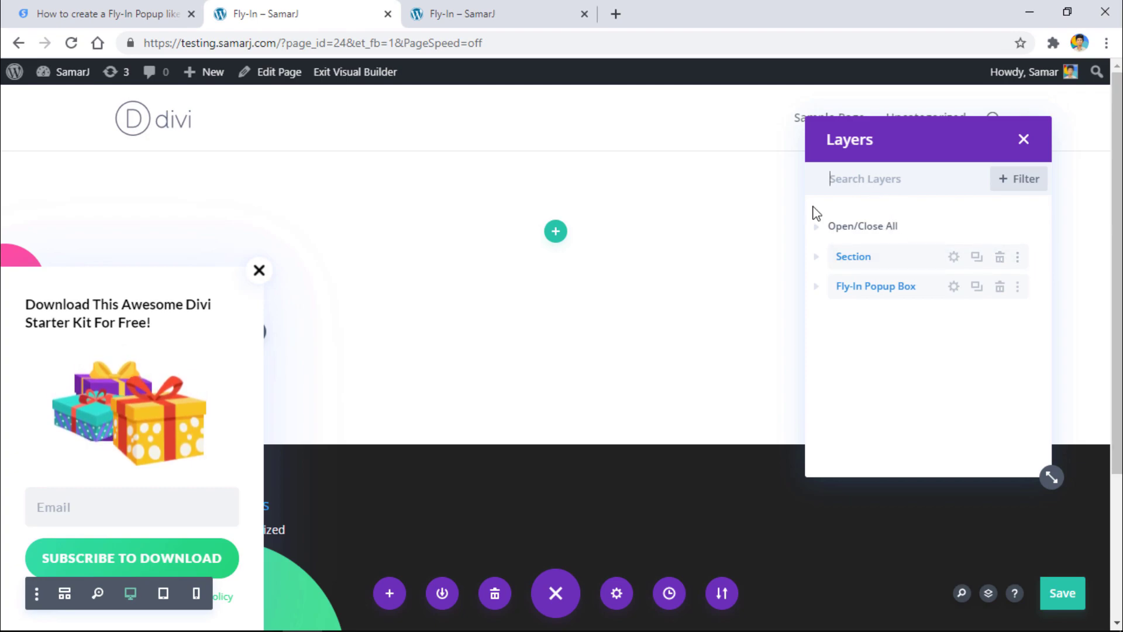
click(813, 235)
scroll(889, 261, down, 5)
scroll(889, 261, down, 2)
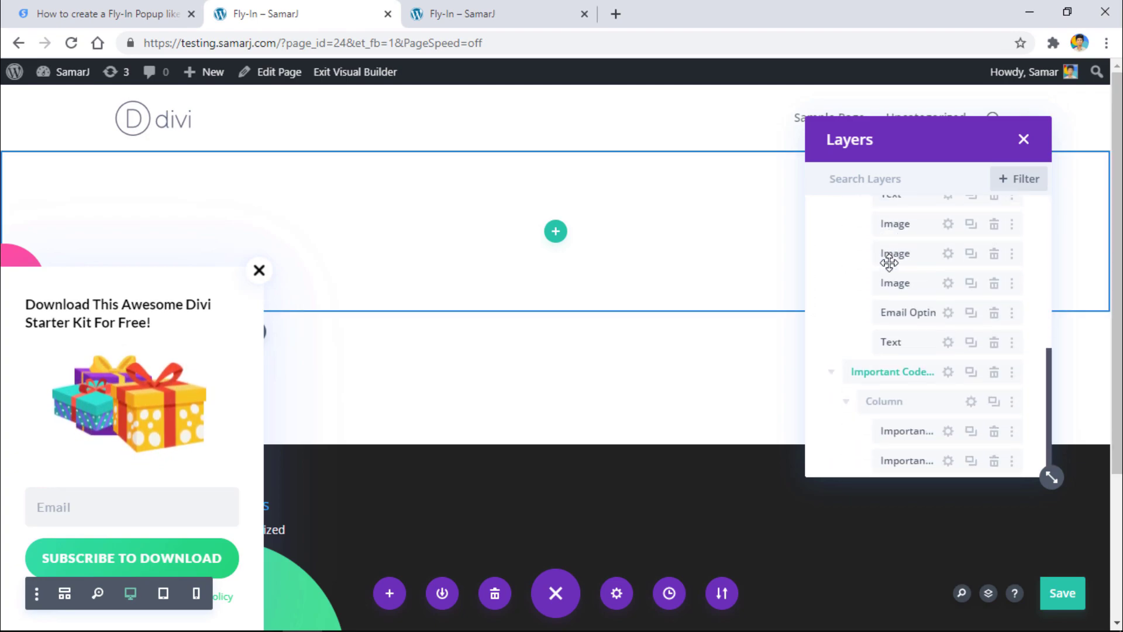
drag(921, 190, 567, 148)
drag(693, 478, 984, 481)
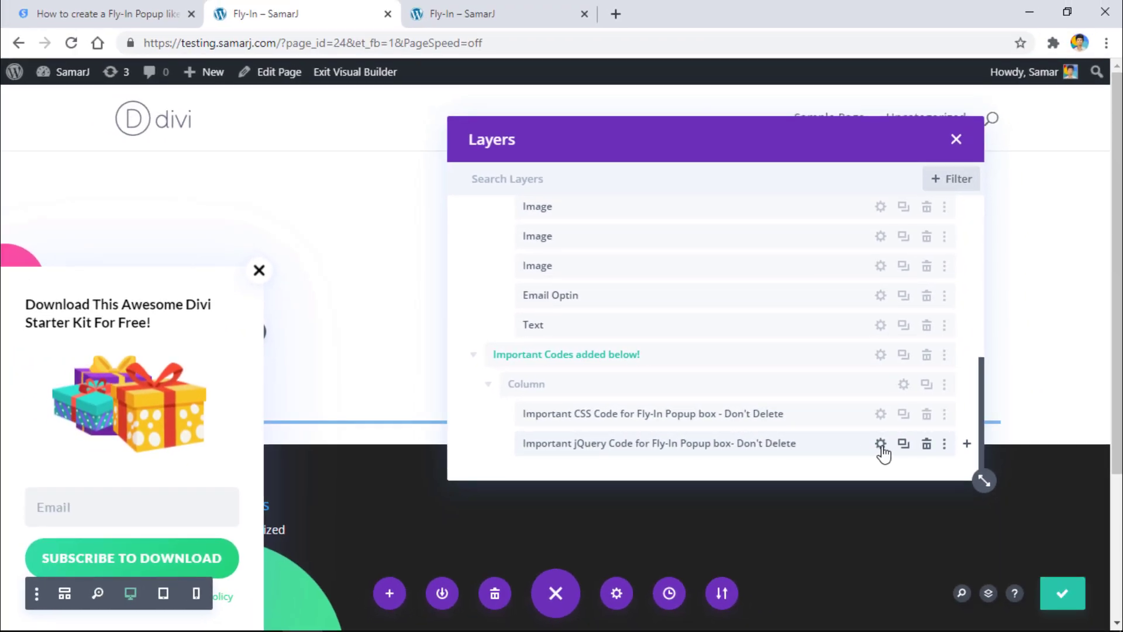
- Review the popup's jQuery Code module settings and close them
click(881, 445)
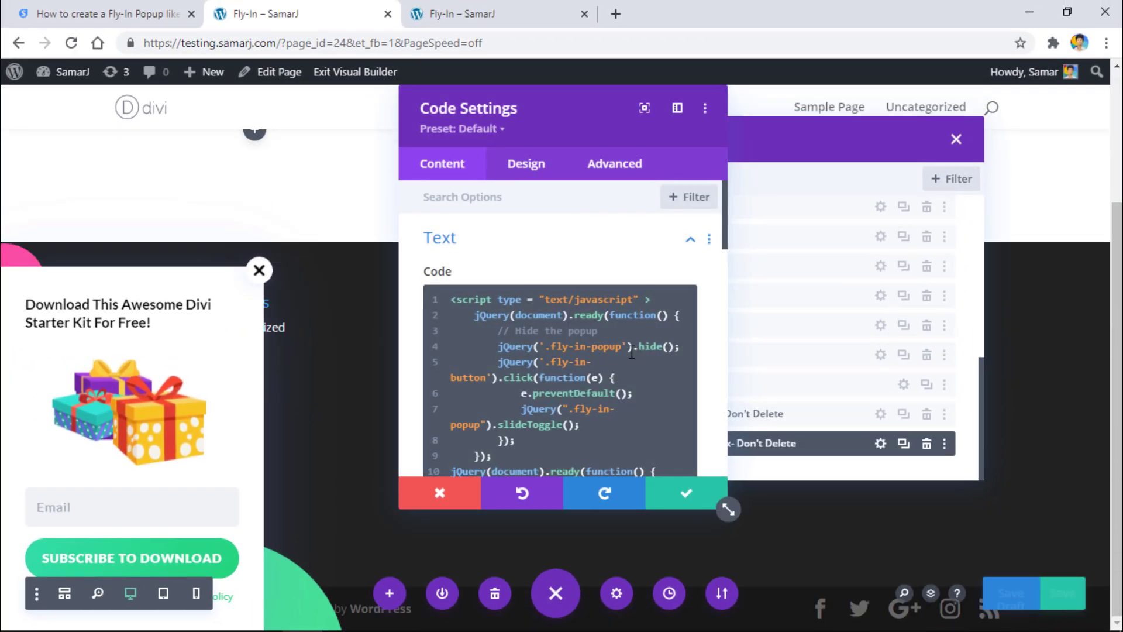
scroll(626, 346, down, 15)
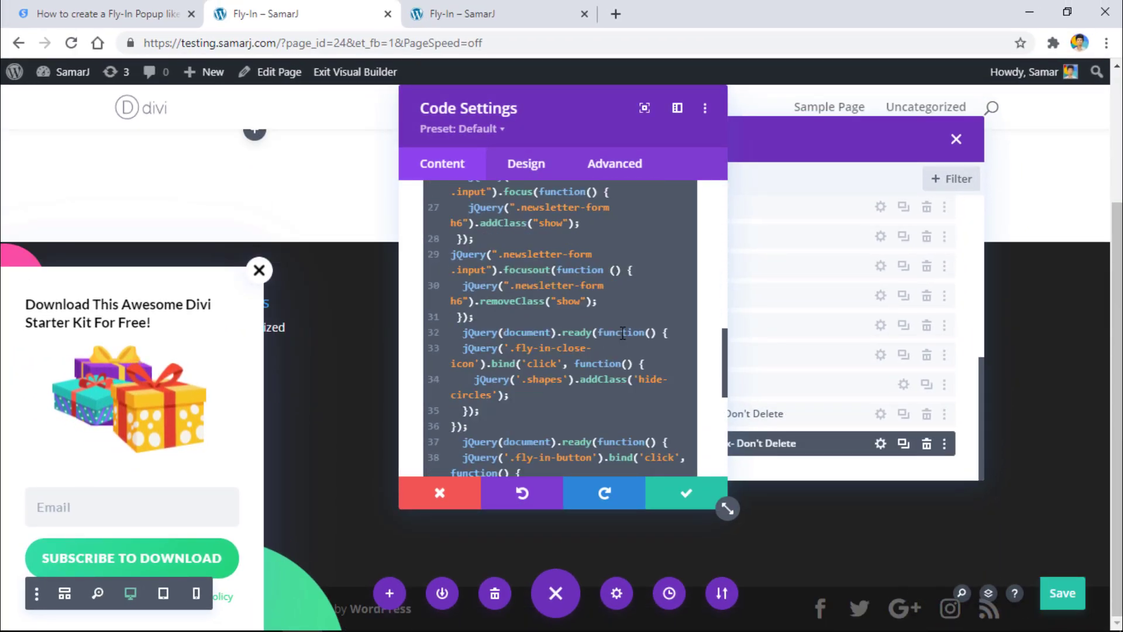
scroll(623, 333, up, 15)
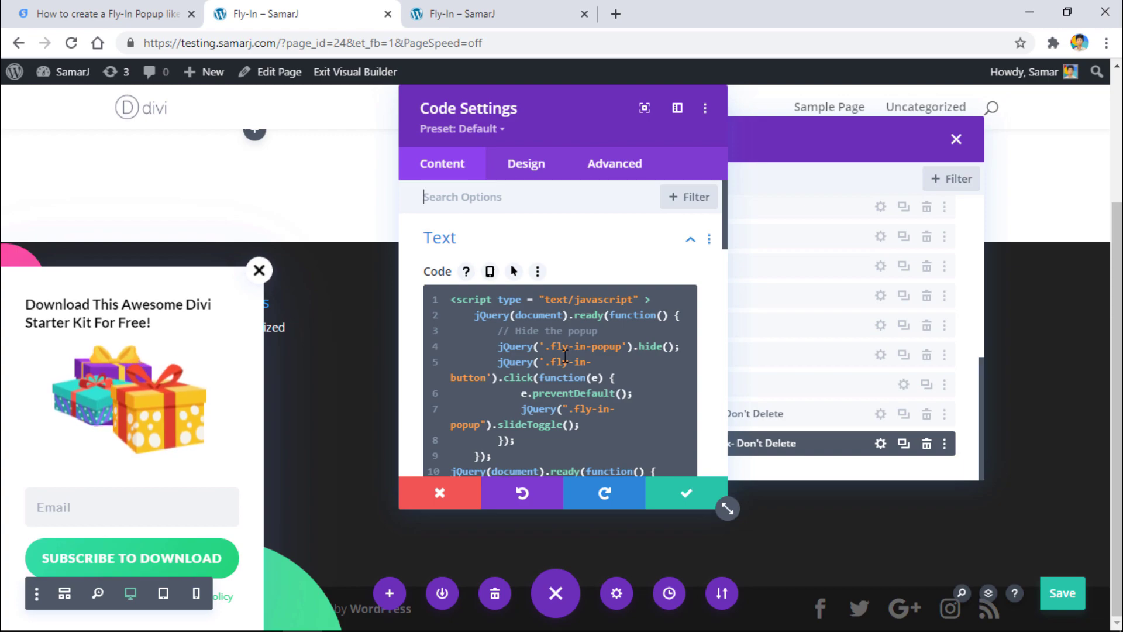
click(673, 502)
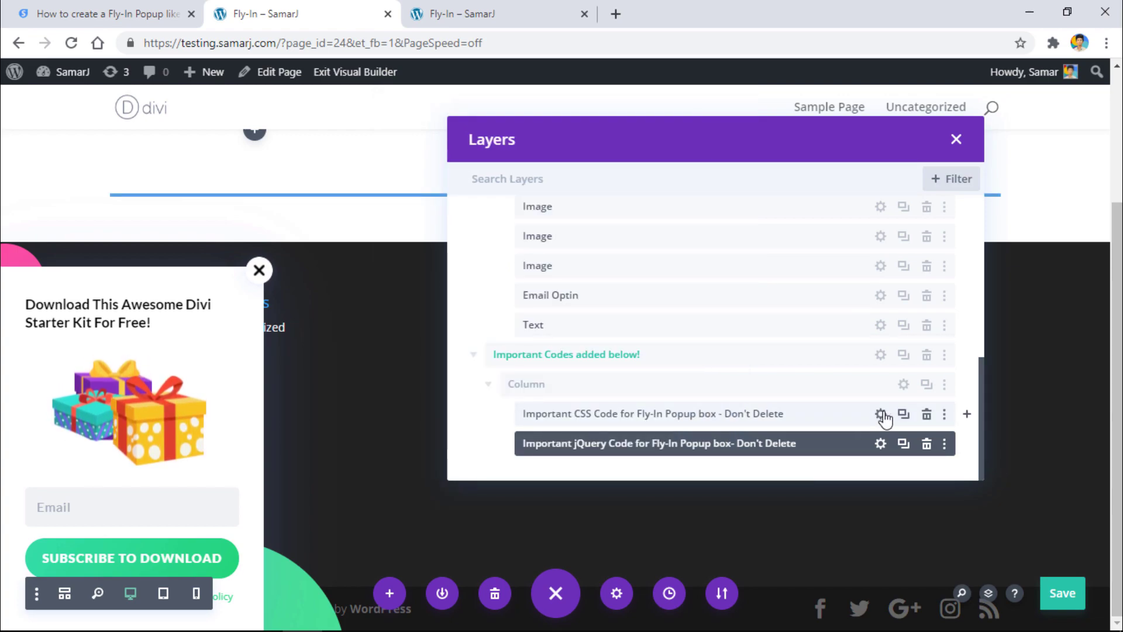
click(880, 413)
scroll(606, 333, down, 5)
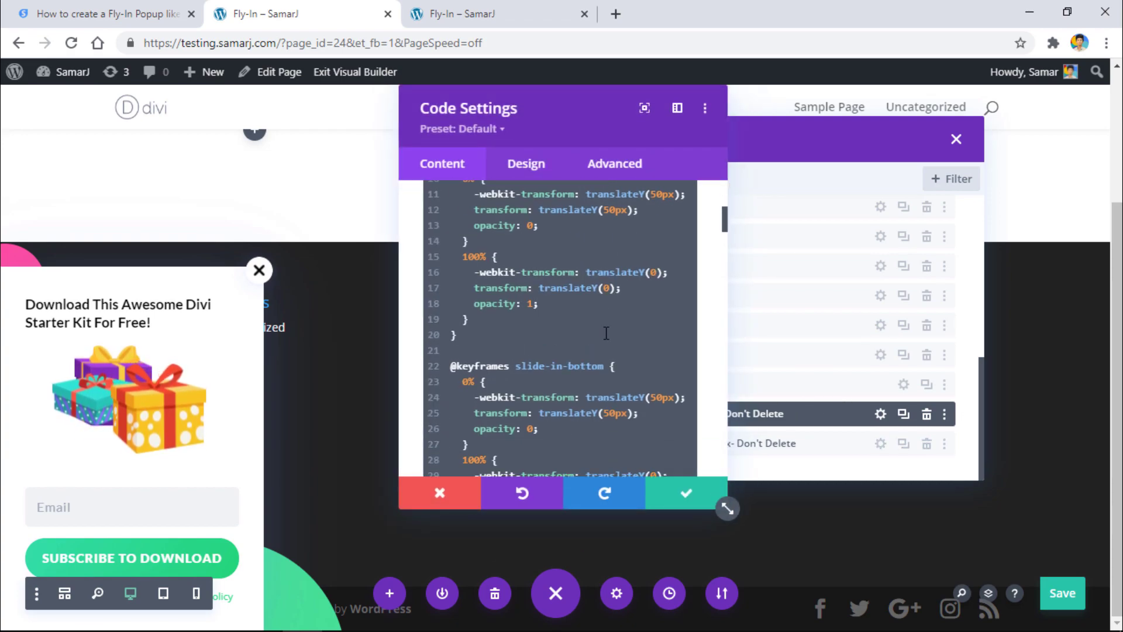
scroll(606, 333, down, 8)
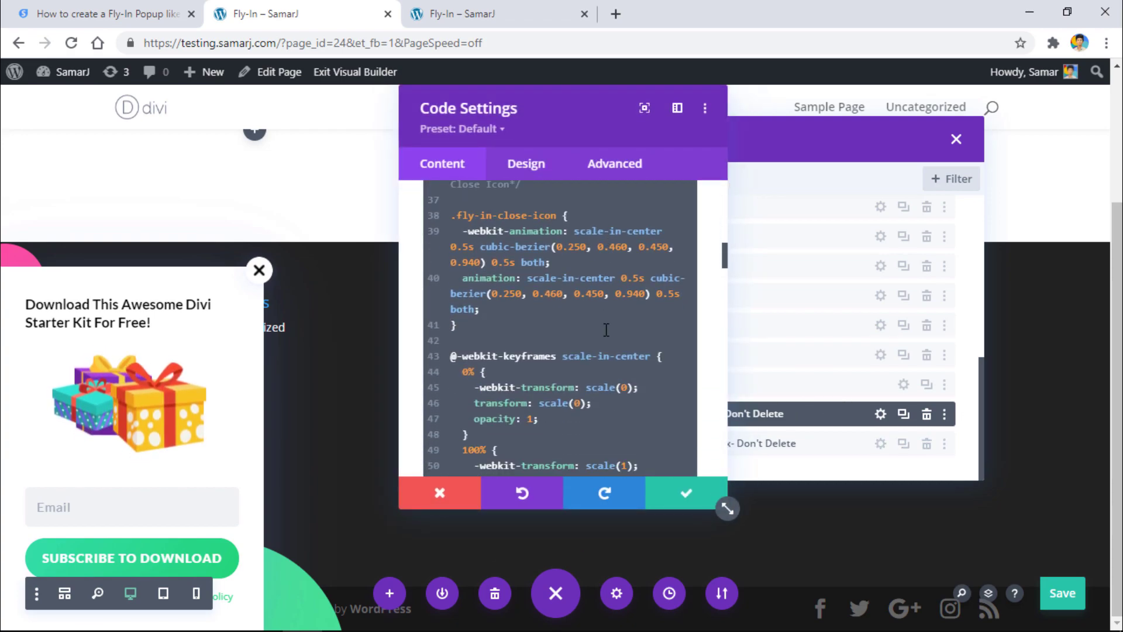
scroll(605, 329, down, 10)
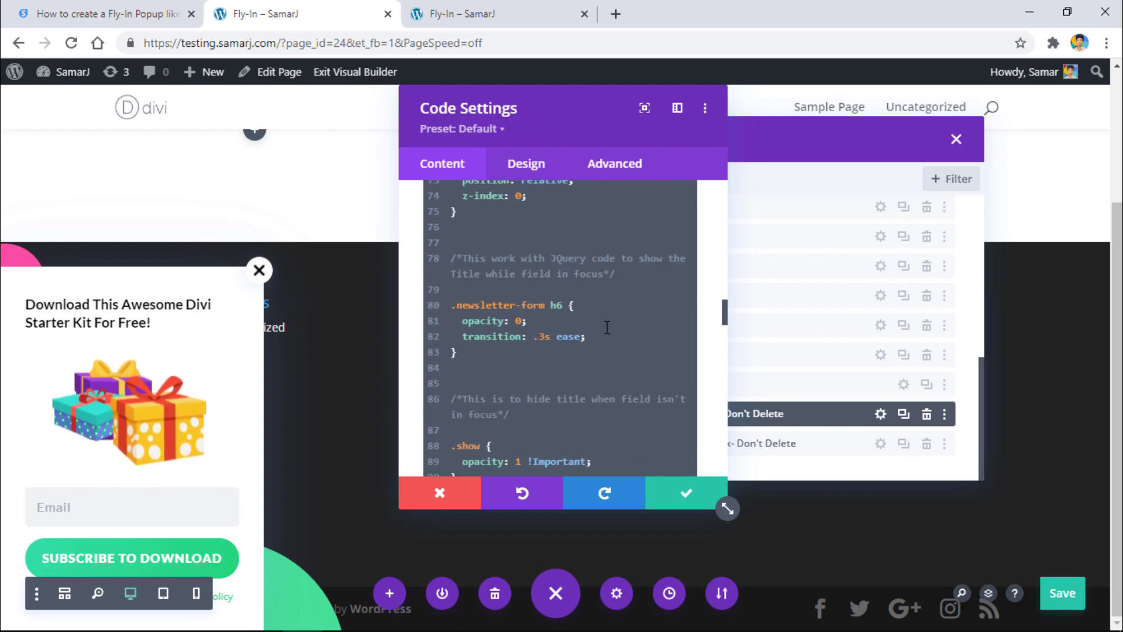
scroll(607, 327, down, 5)
scroll(611, 325, up, 8)
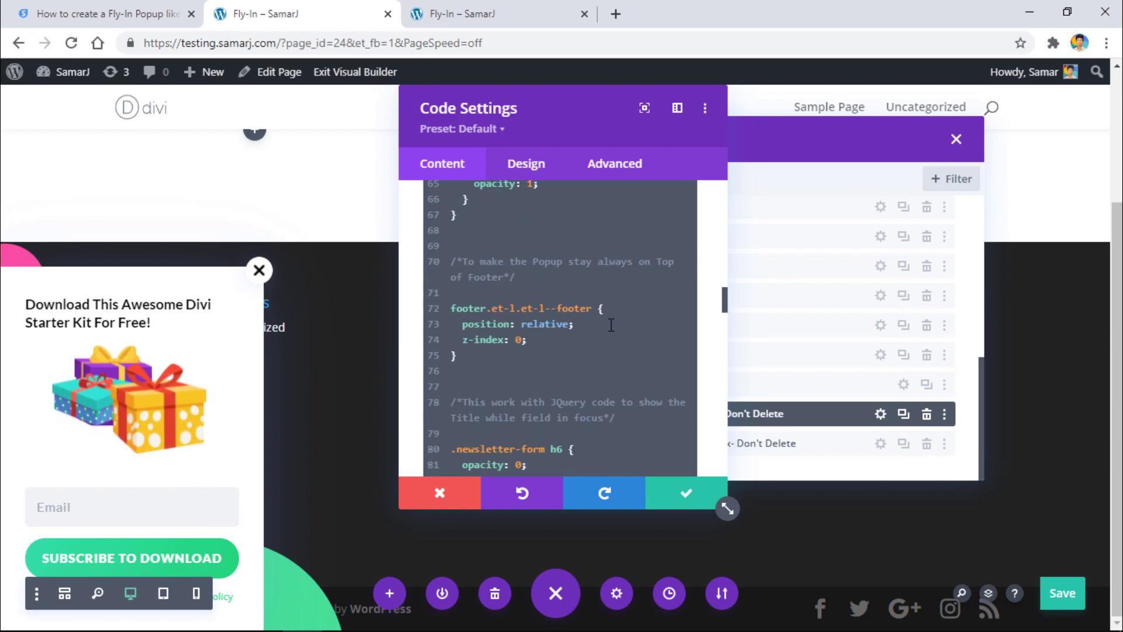
scroll(610, 325, down, 8)
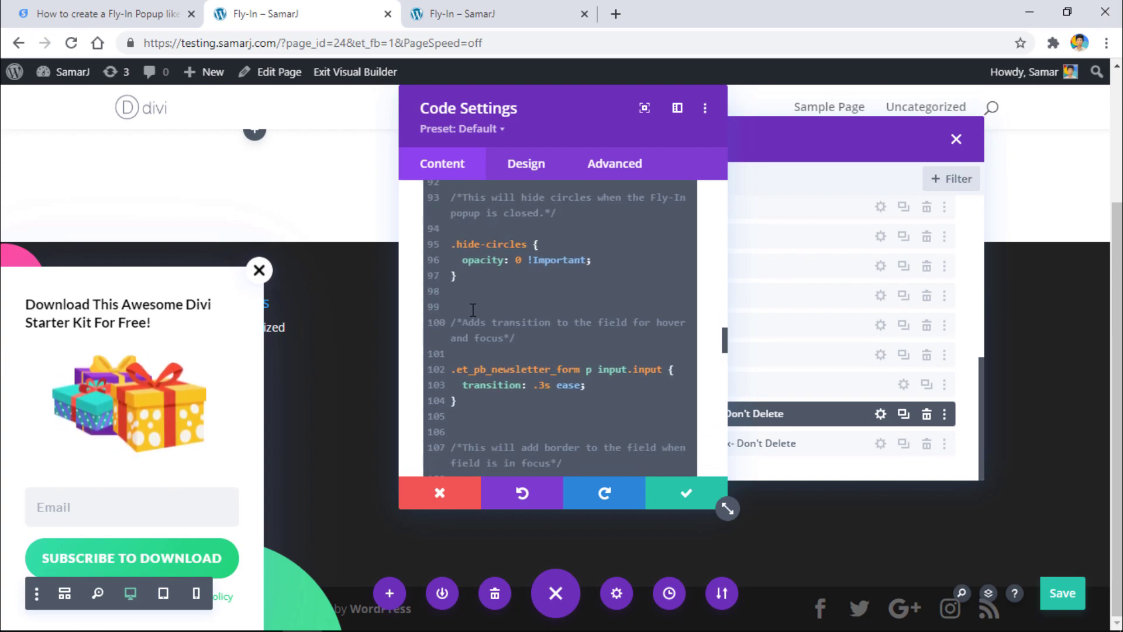
drag(521, 323, 449, 315)
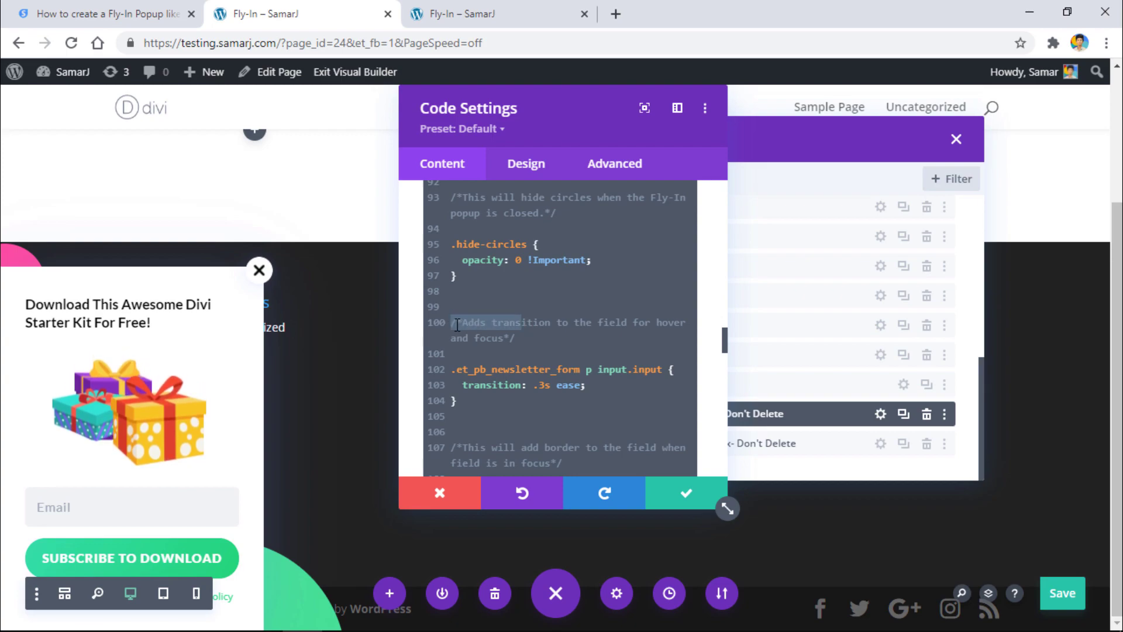
click(488, 323)
click(511, 312)
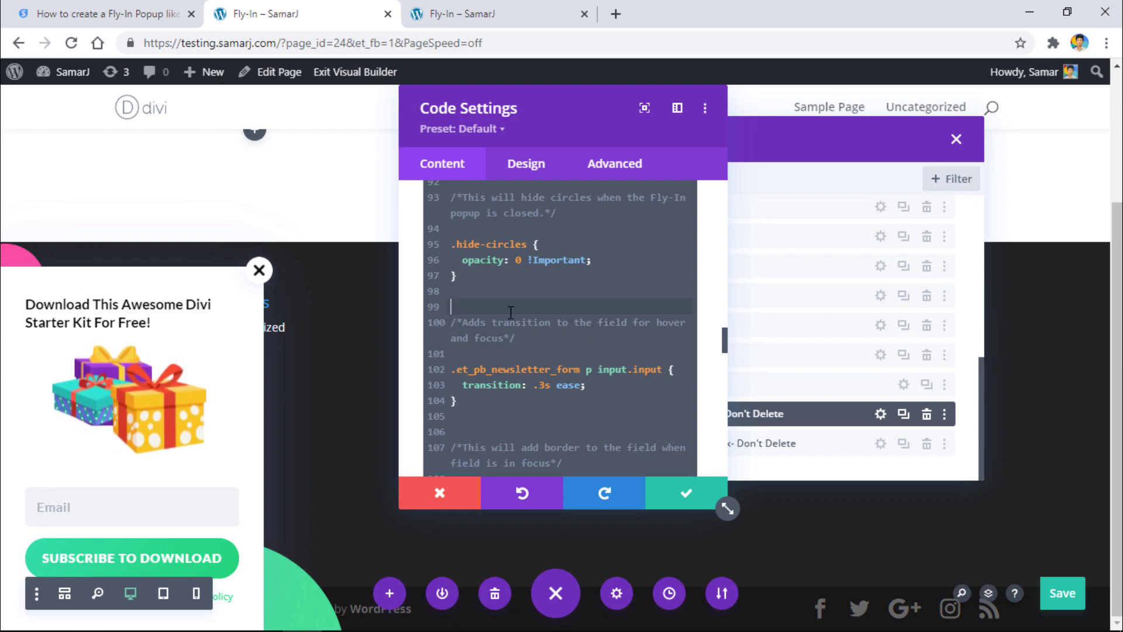
scroll(511, 311, down, 12)
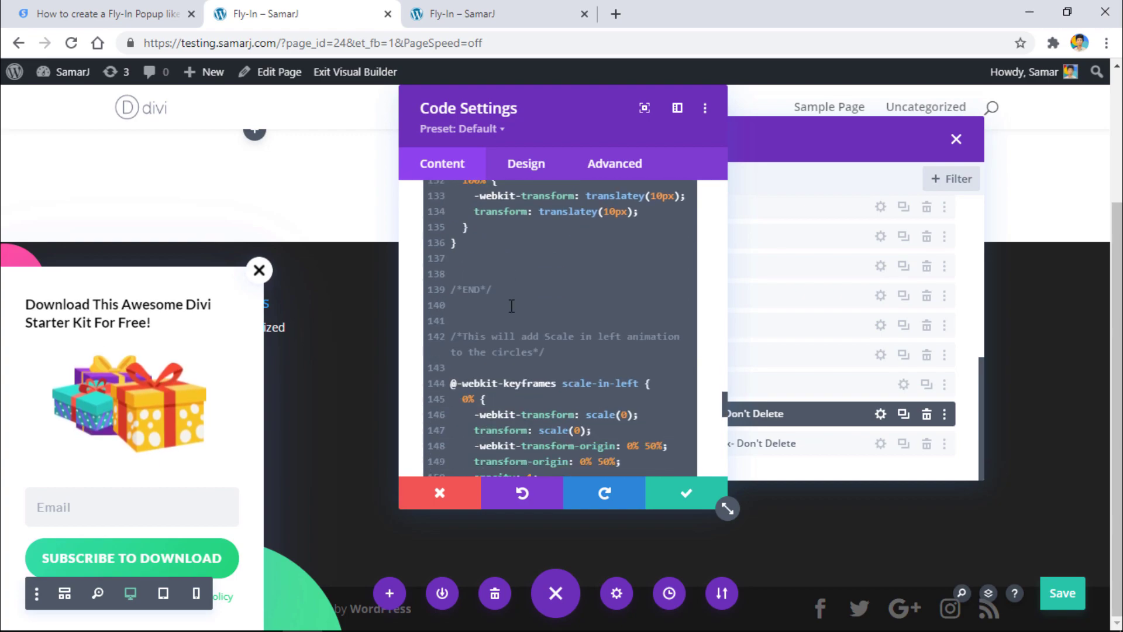
scroll(511, 306, down, 10)
scroll(666, 437, up, 5)
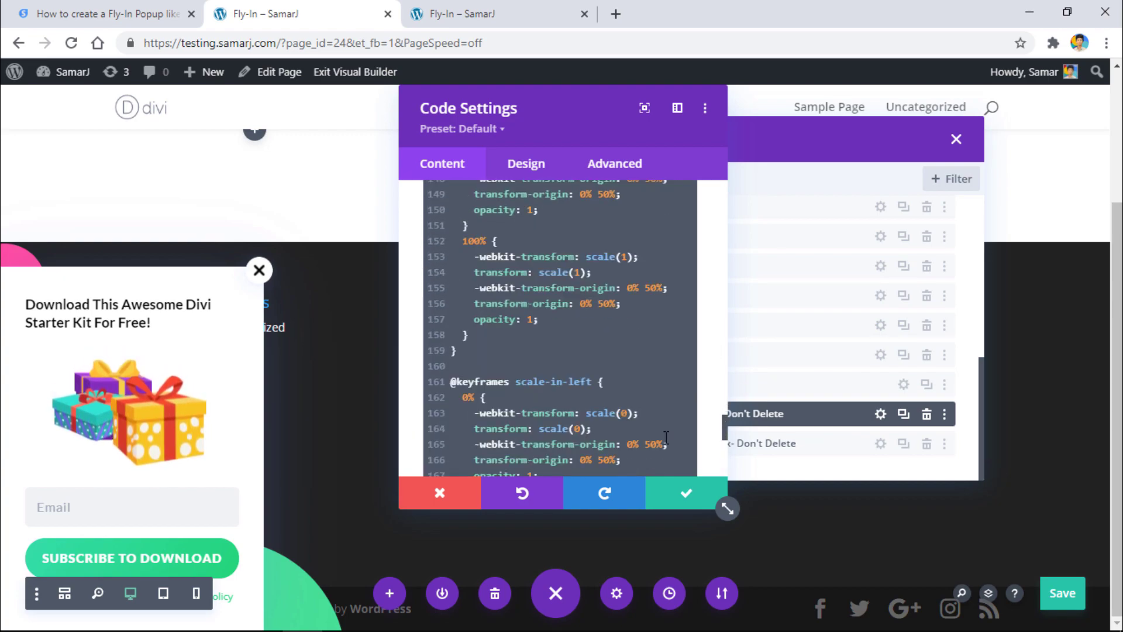
scroll(666, 437, up, 1)
click(690, 496)
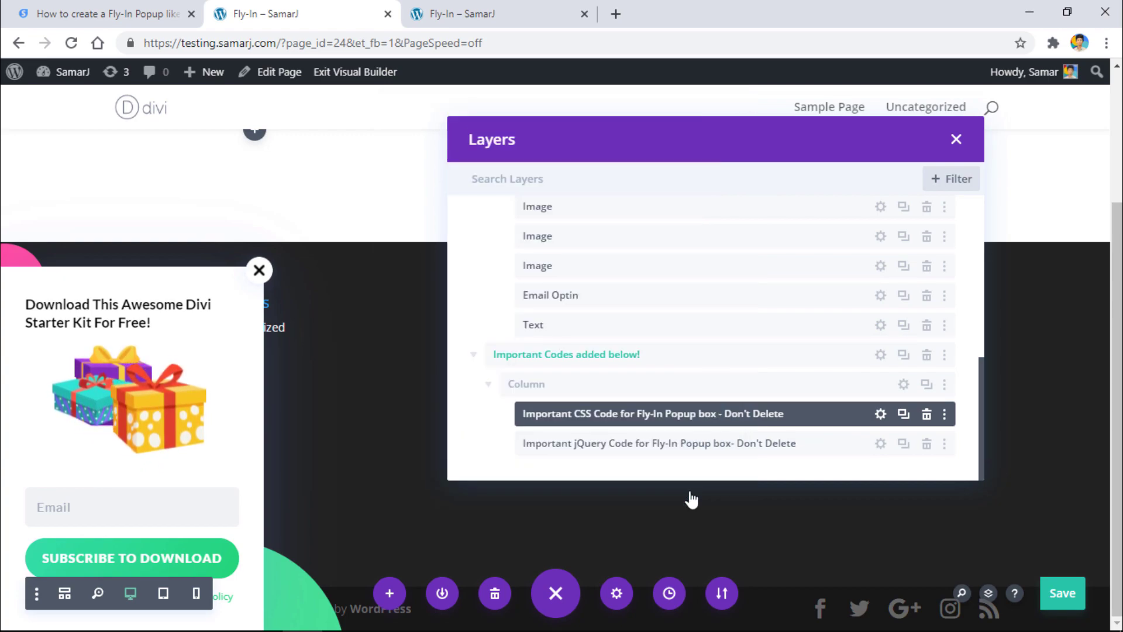
- Narrow and close the Layers panel, then save the Fly-In page
drag(977, 477, 692, 472)
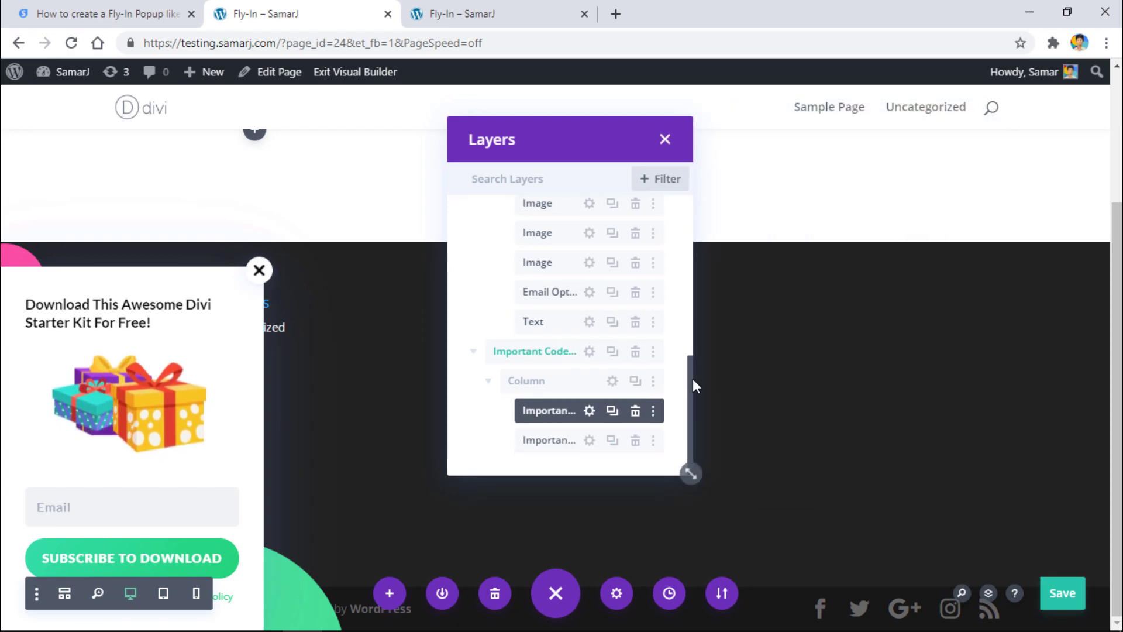
click(663, 142)
click(1062, 601)
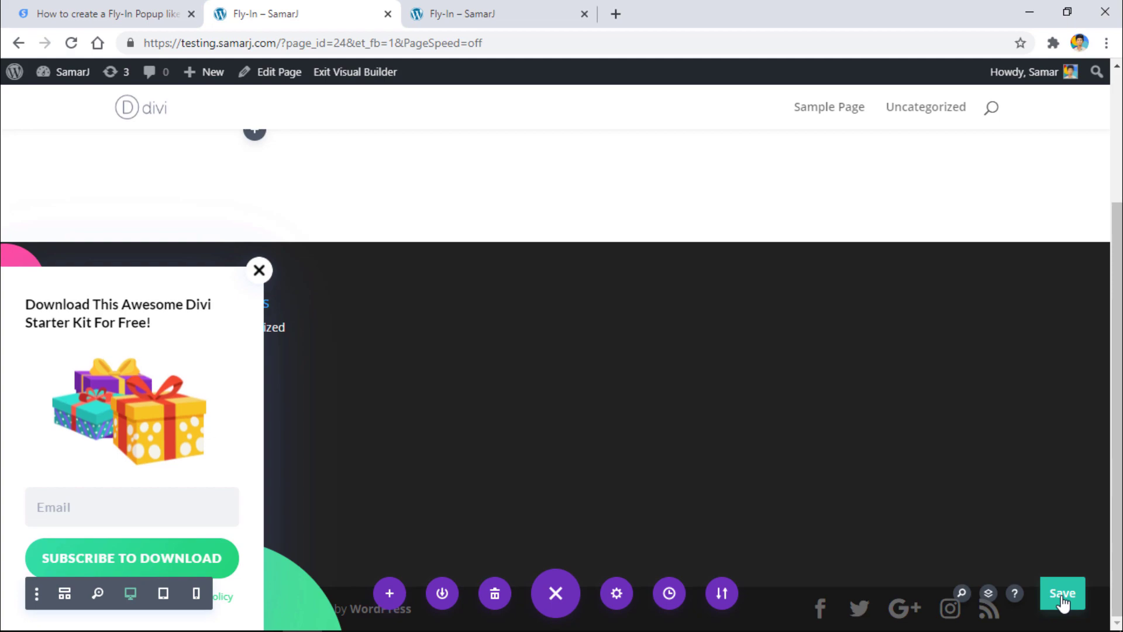
click(1062, 603)
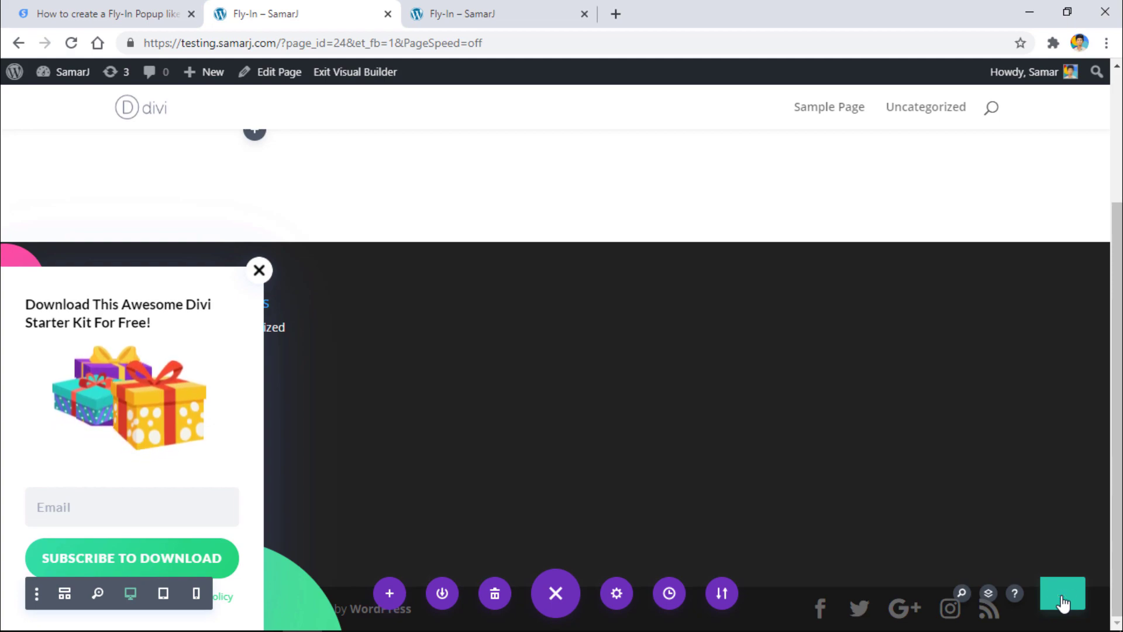